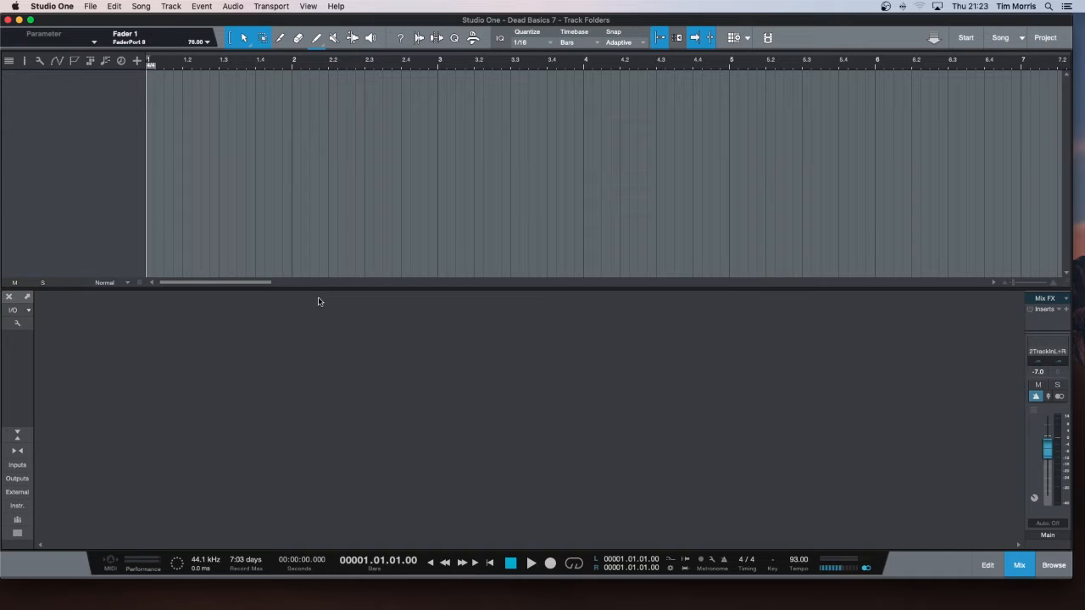
Add four stereo audio tracks named Test and enlarge the arrangement area slightly.
left_click(136, 60)
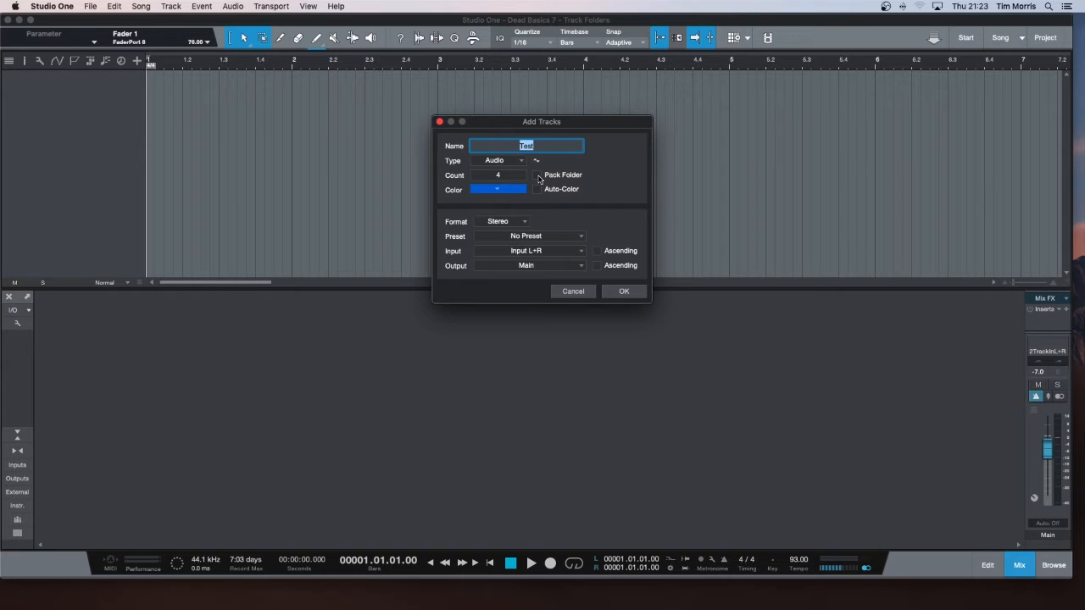
left_click(625, 291)
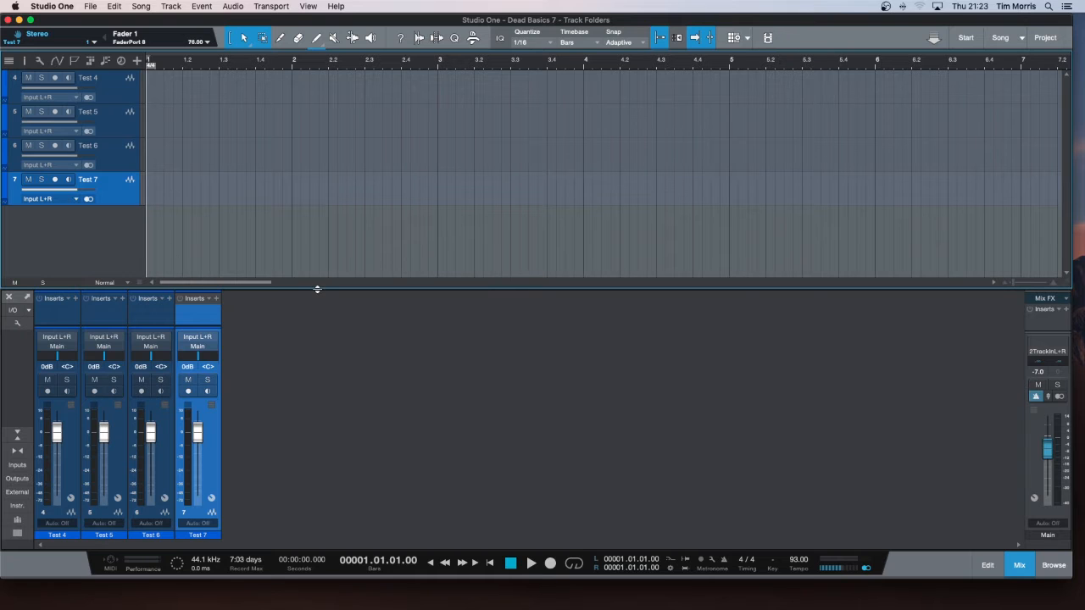
left_click_drag(317, 304, 317, 319)
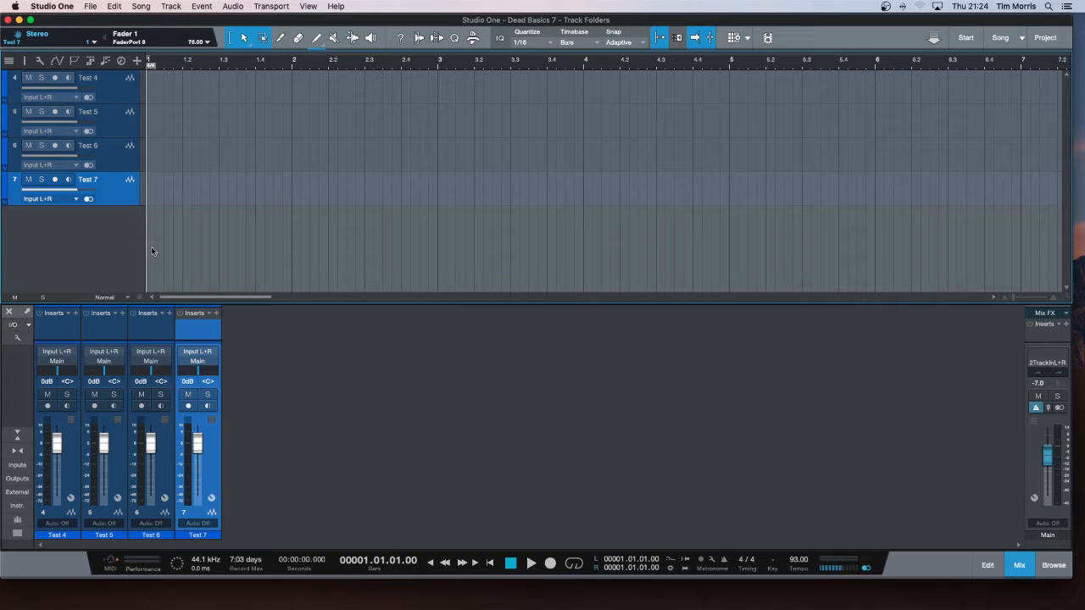
Pack tracks Test 4 through Test 7 into a folder, and check its contents by expanding and collapsing it.
left_click(132, 100)
left_click(126, 121, "shift")
left_click(122, 157, "shift")
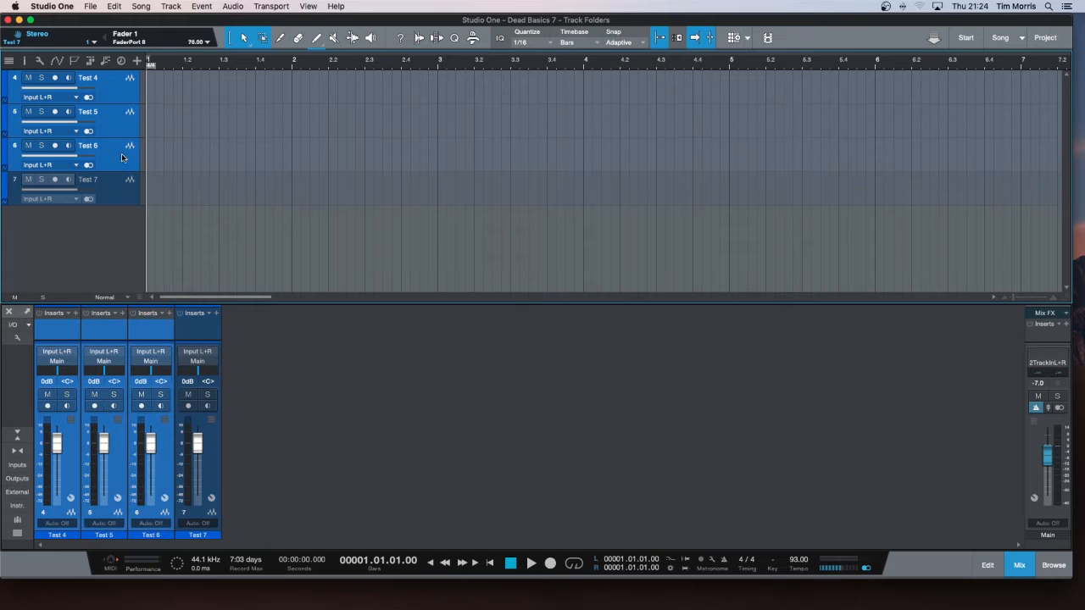
left_click(122, 188, "shift")
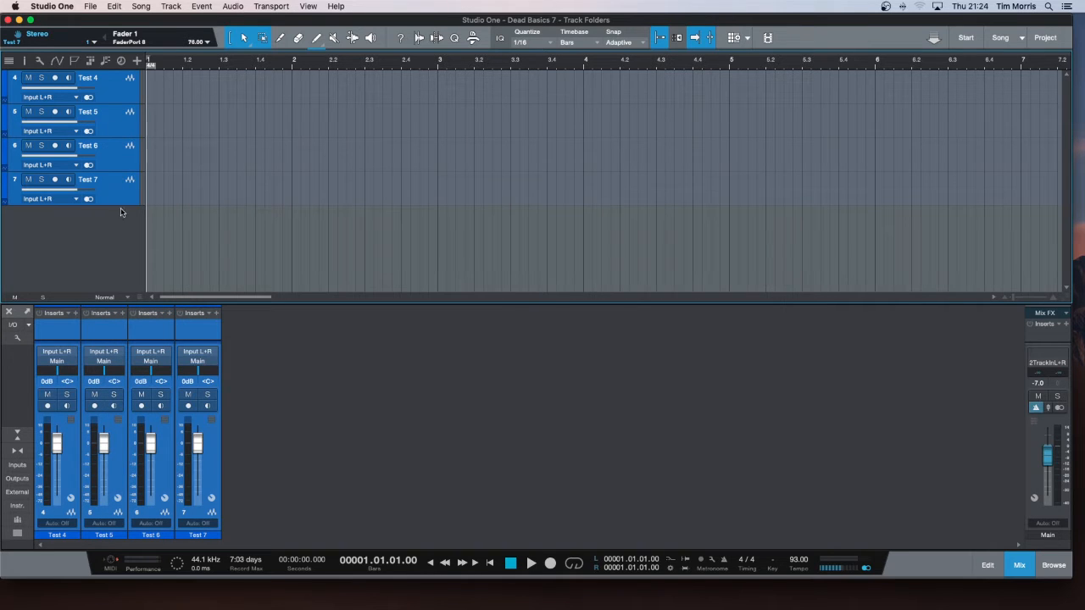
right_click(118, 197)
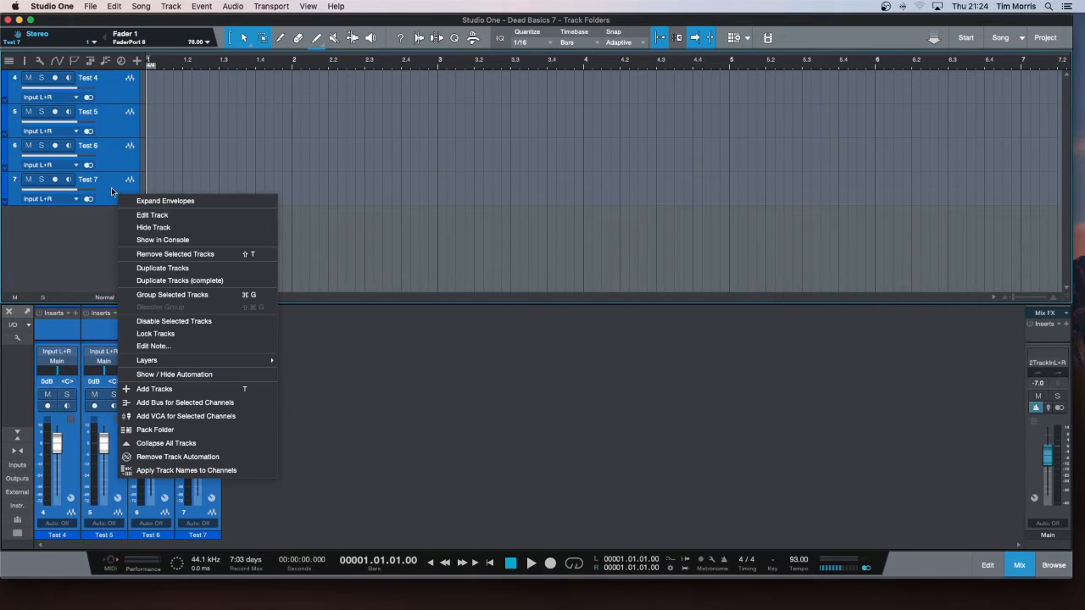
left_click(163, 431)
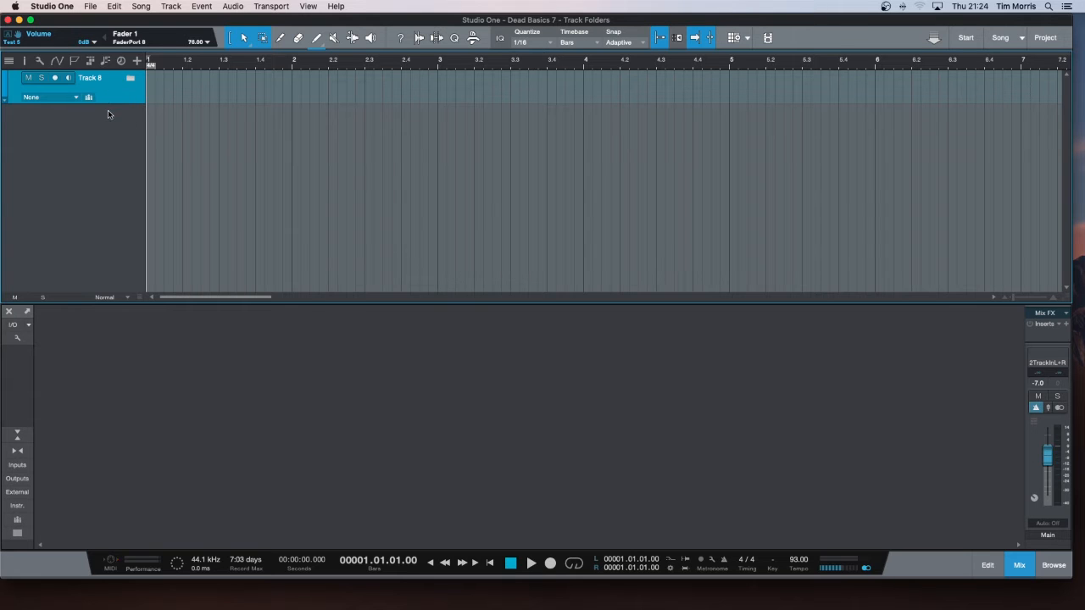
left_click(131, 79)
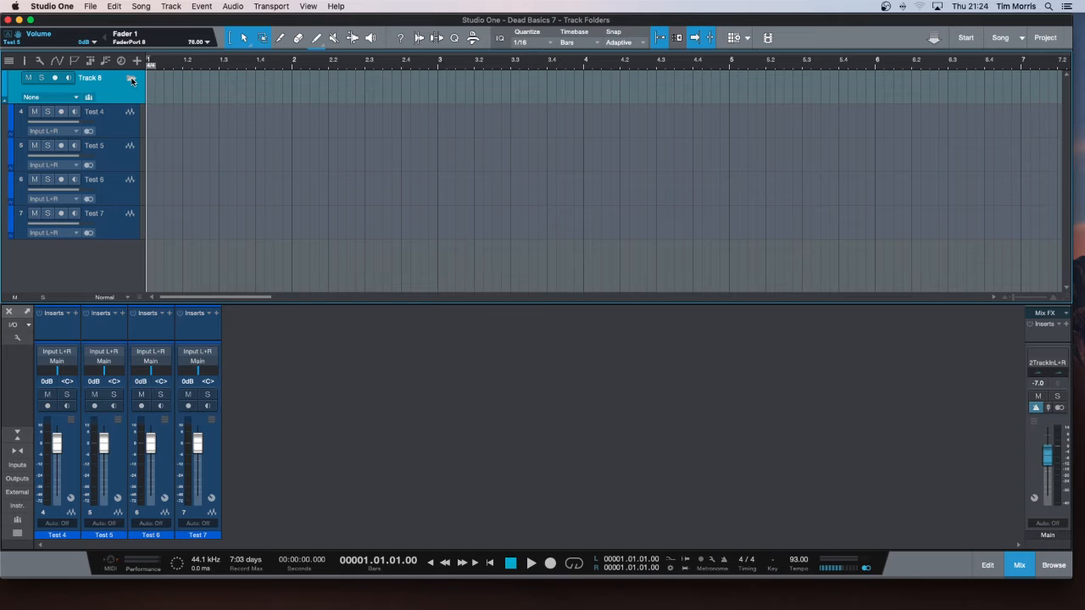
left_click(132, 79)
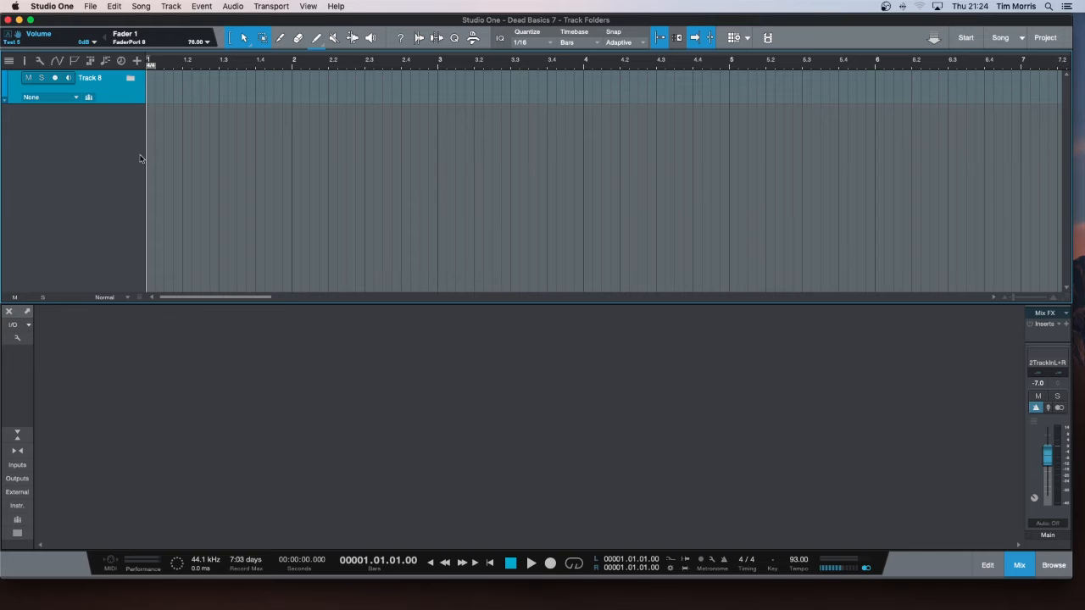
Add a bus channel for the folder track and check which tracks feed into it.
left_click(74, 98)
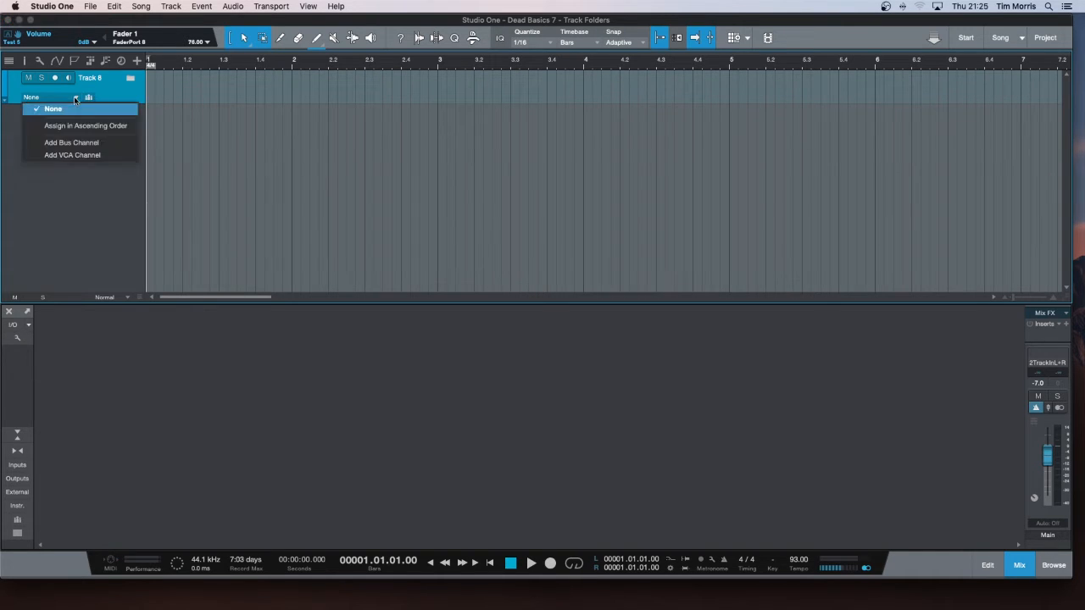
left_click(80, 144)
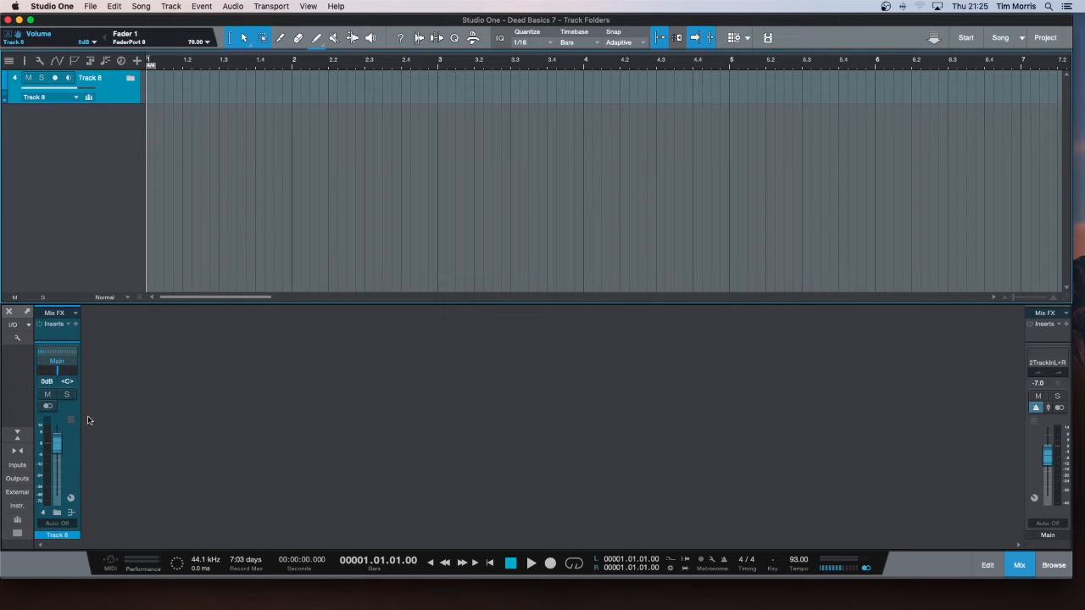
left_click(42, 355)
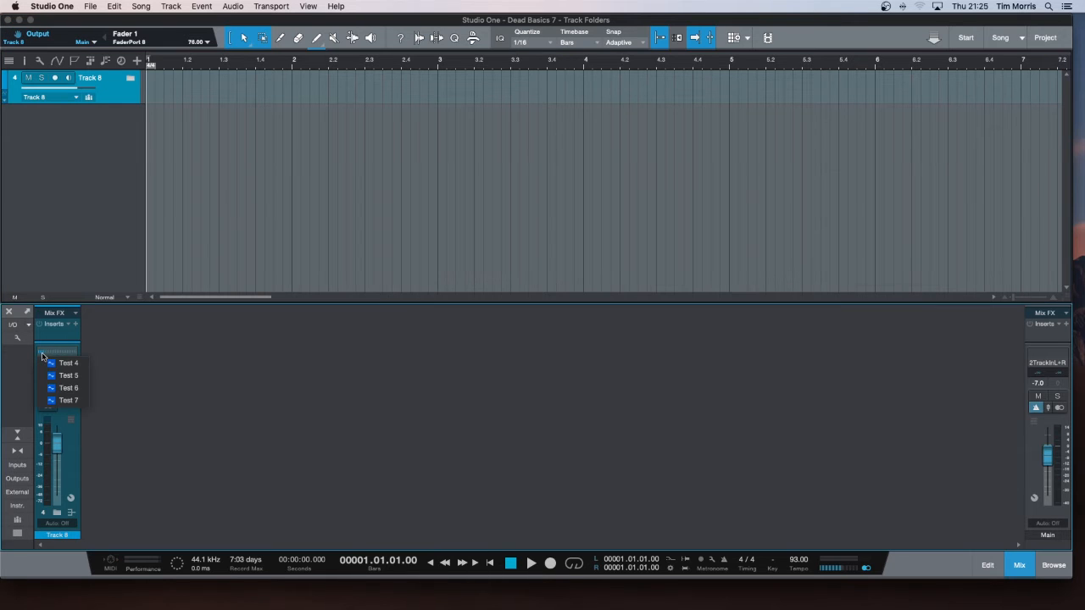
left_click(111, 399)
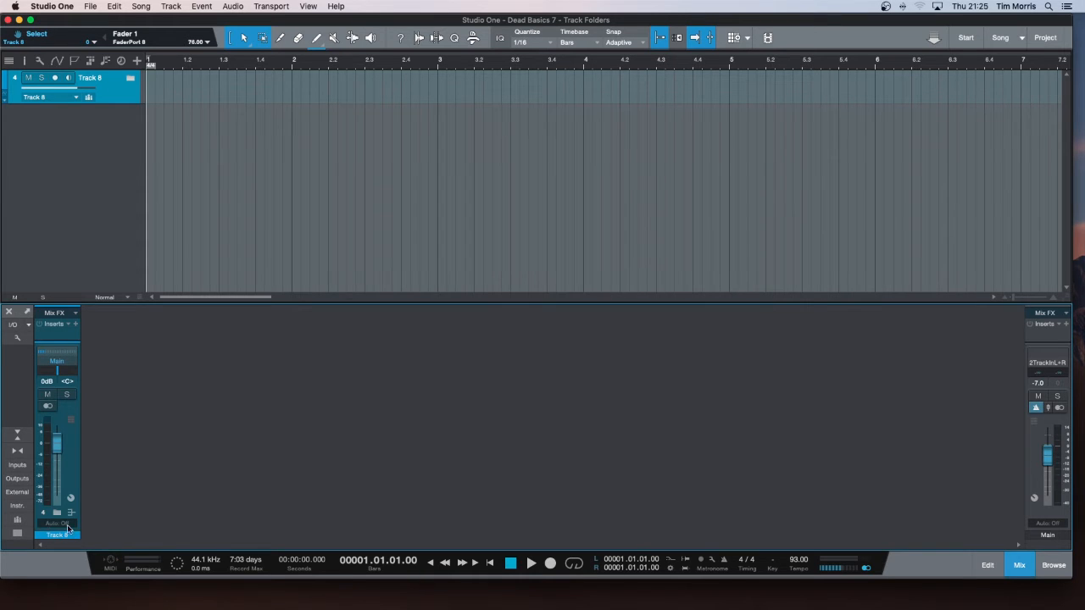
Expand and collapse the folder from both the track list and the console, and examine the console's grouping and visibility options.
left_click(130, 78)
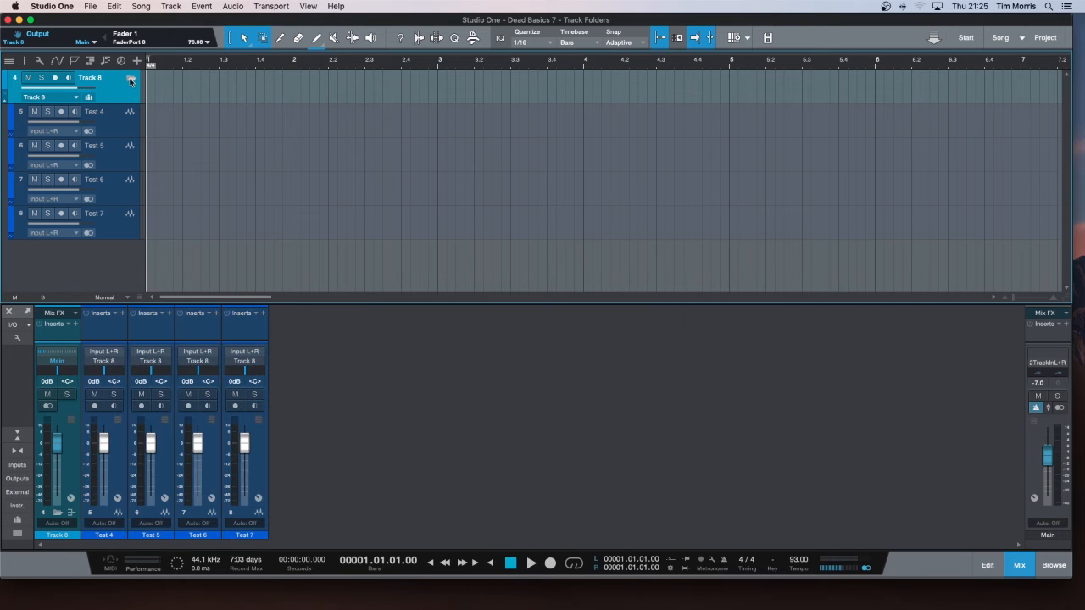
left_click(130, 79)
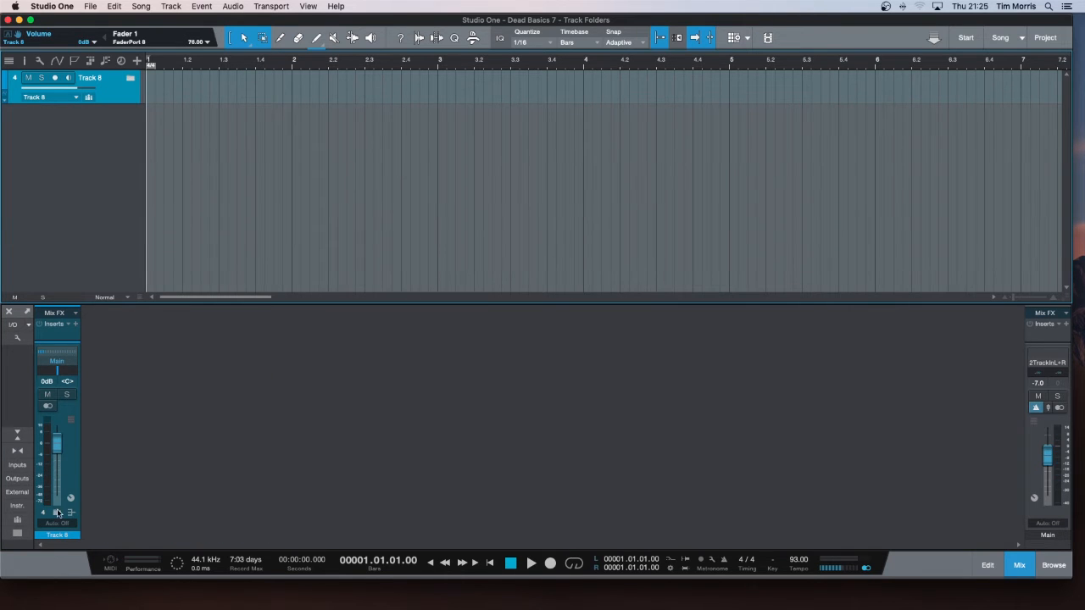
left_click(58, 514)
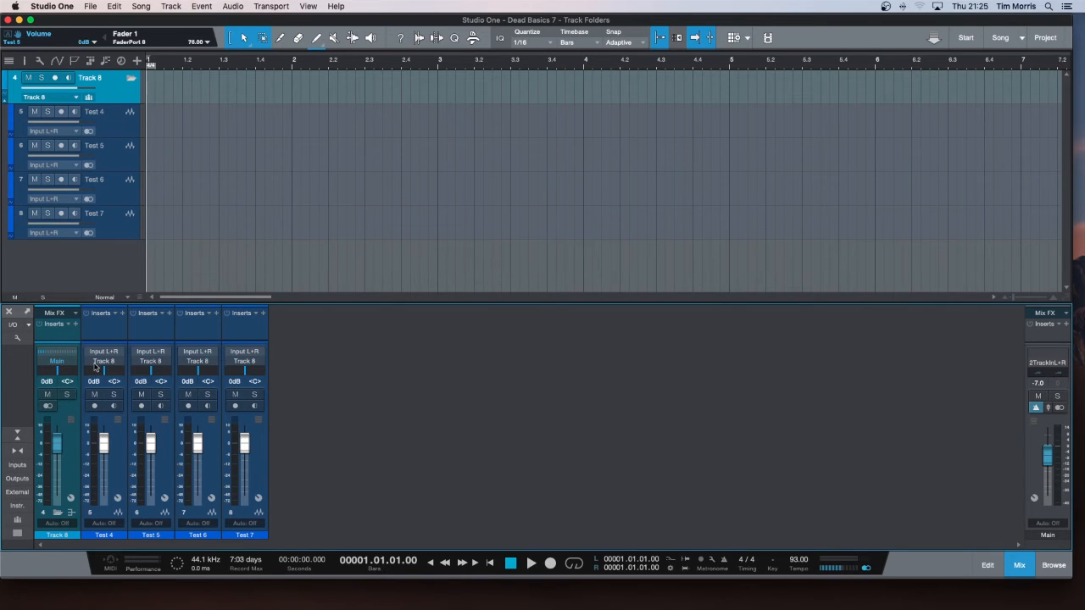
left_click(16, 339)
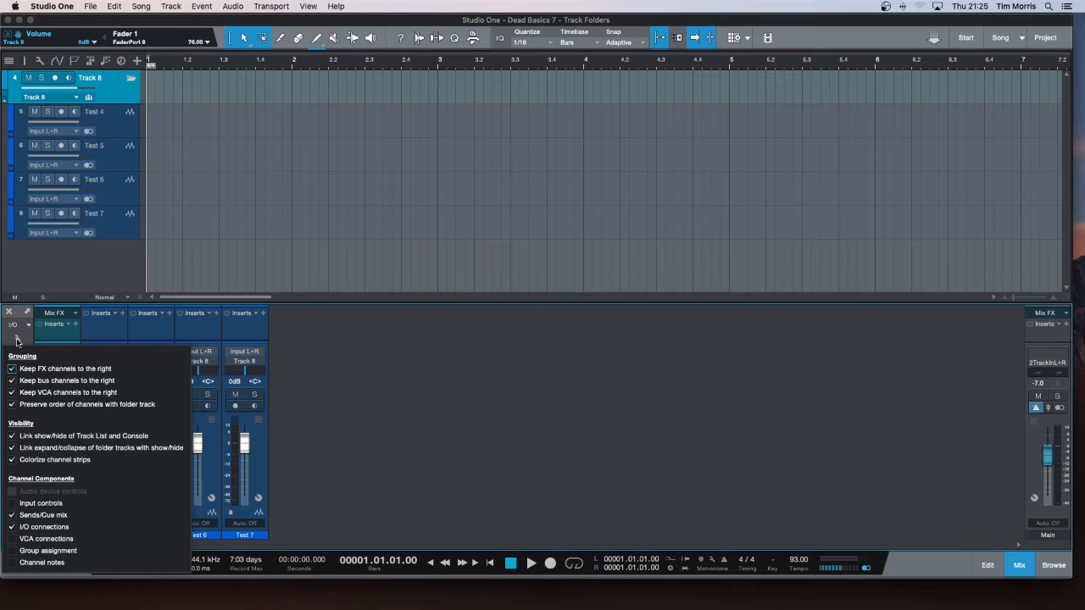
left_click(16, 339)
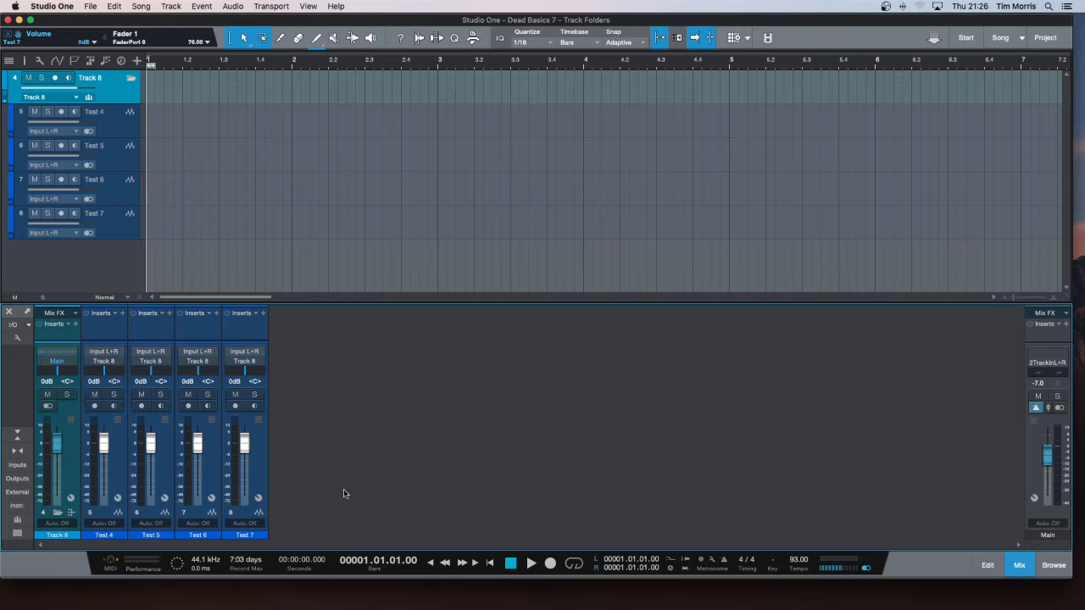
left_click(58, 513)
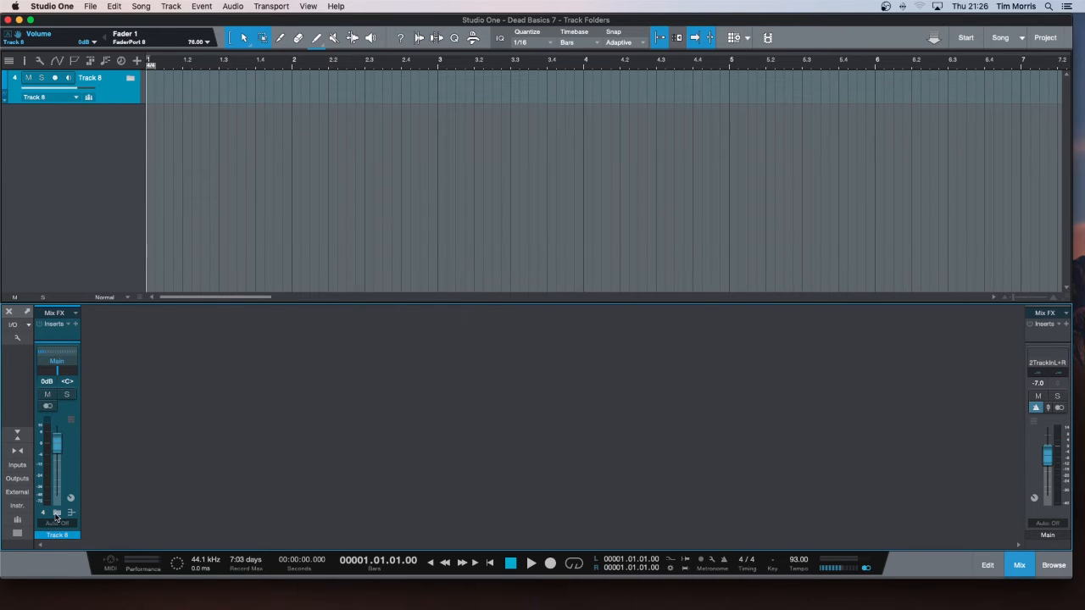
left_click(57, 513)
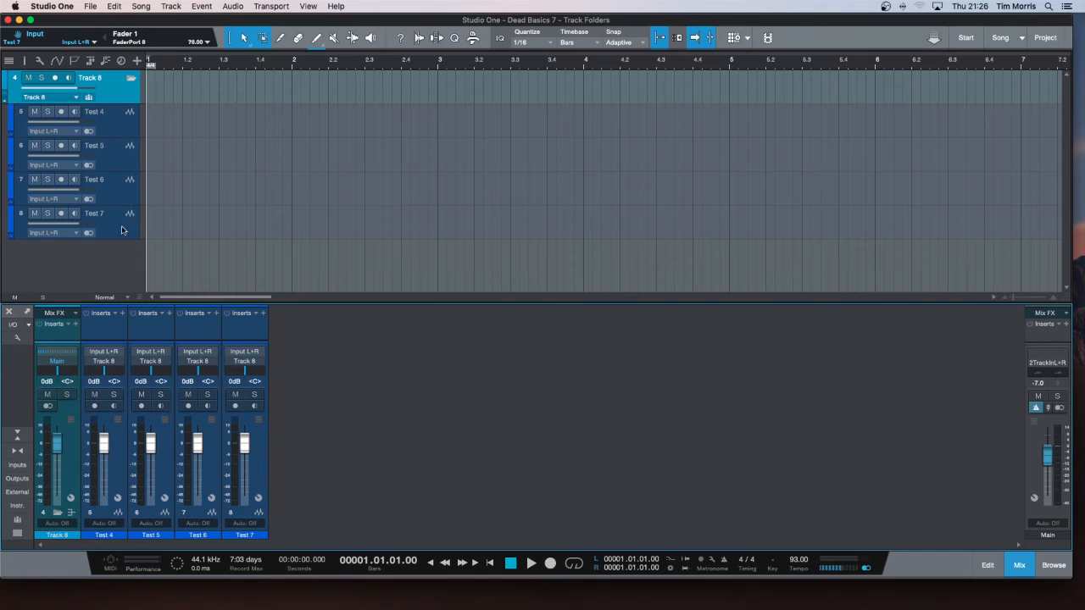
Move tracks Test 4 through Test 7 out of the folder track.
left_click_drag(115, 128, 120, 227)
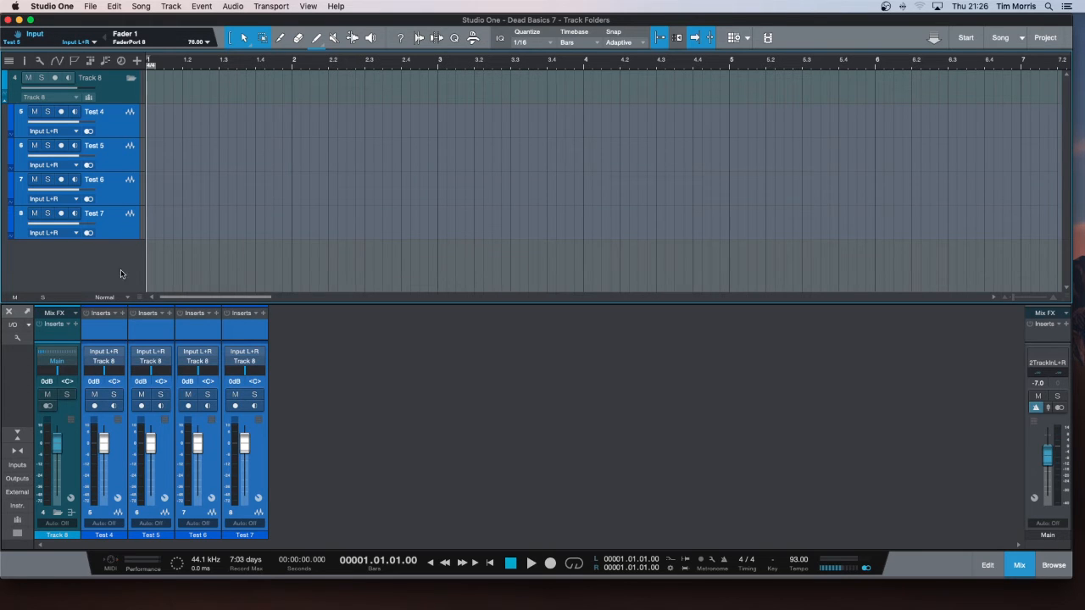
left_click_drag(120, 126, 119, 256)
left_click_drag(123, 125, 119, 254)
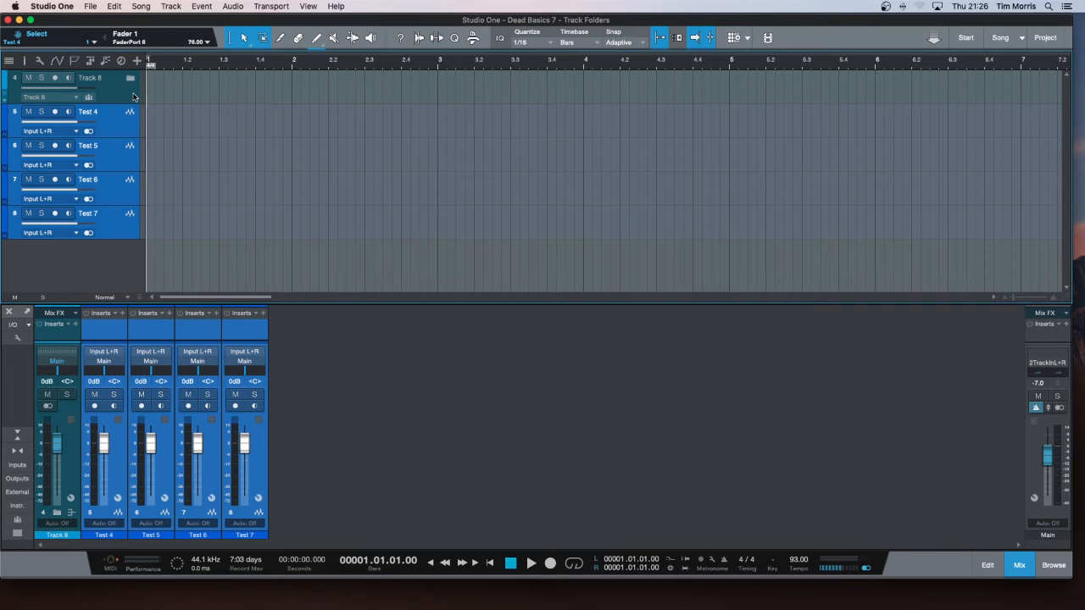
Remove the empty Track 8 folder and its leftover bus channel.
right_click(139, 98)
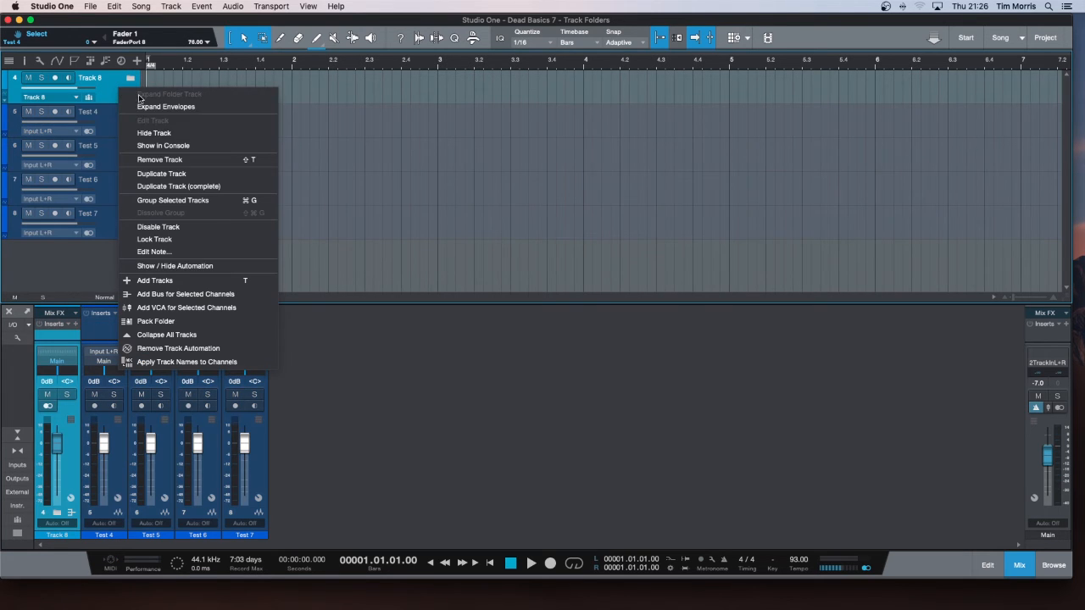
left_click(188, 160)
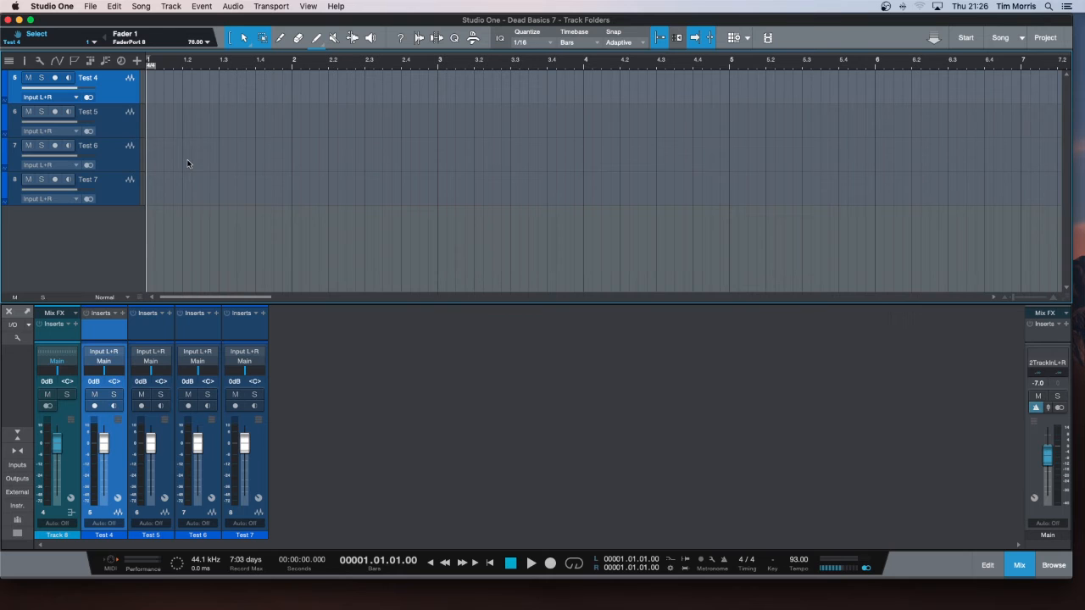
right_click(72, 467)
left_click(121, 415)
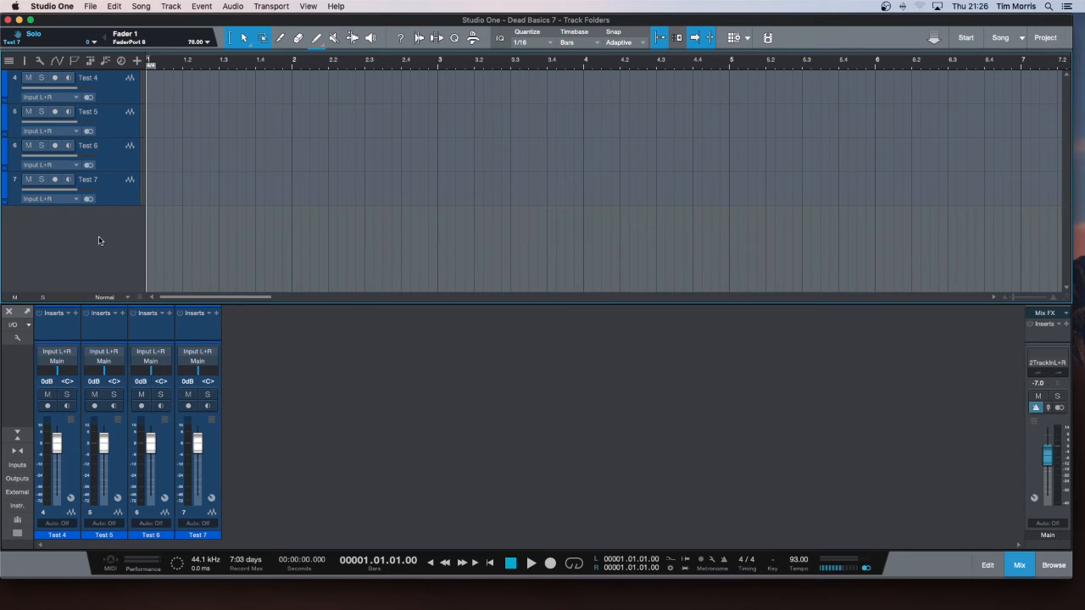
Add a bus for the selected Test 4 through Test 7 channels and check which tracks feed into it.
left_click(72, 461)
left_click(213, 480, "shift")
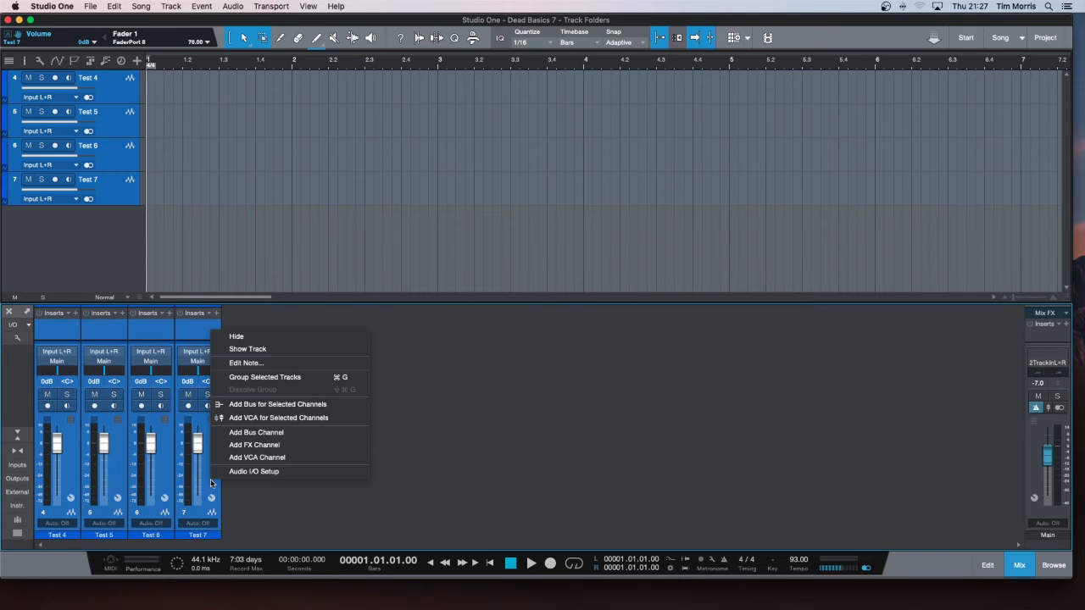
right_click(211, 479)
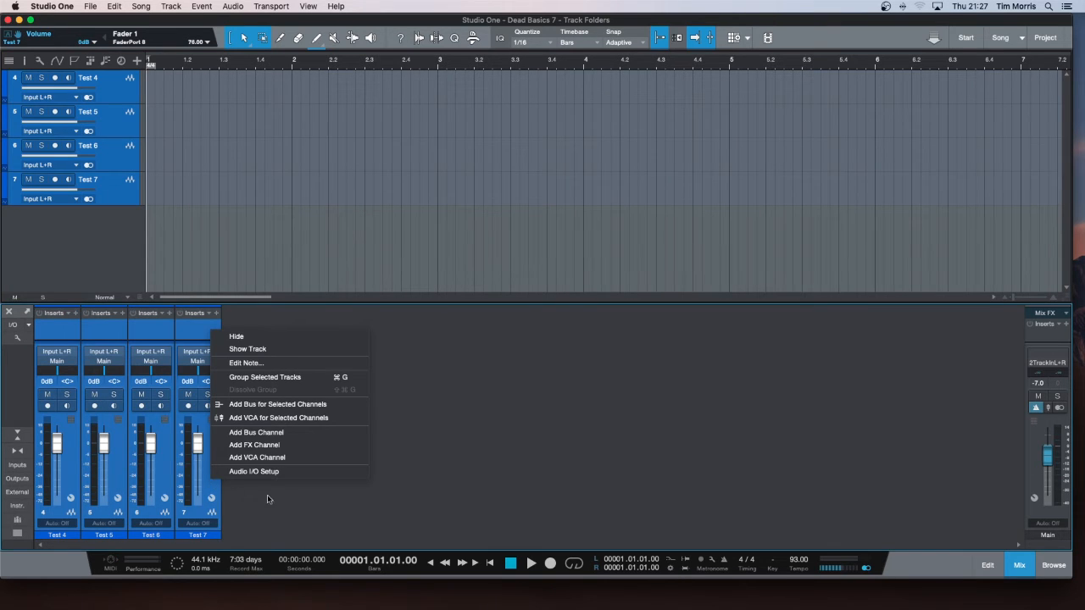
left_click(271, 405)
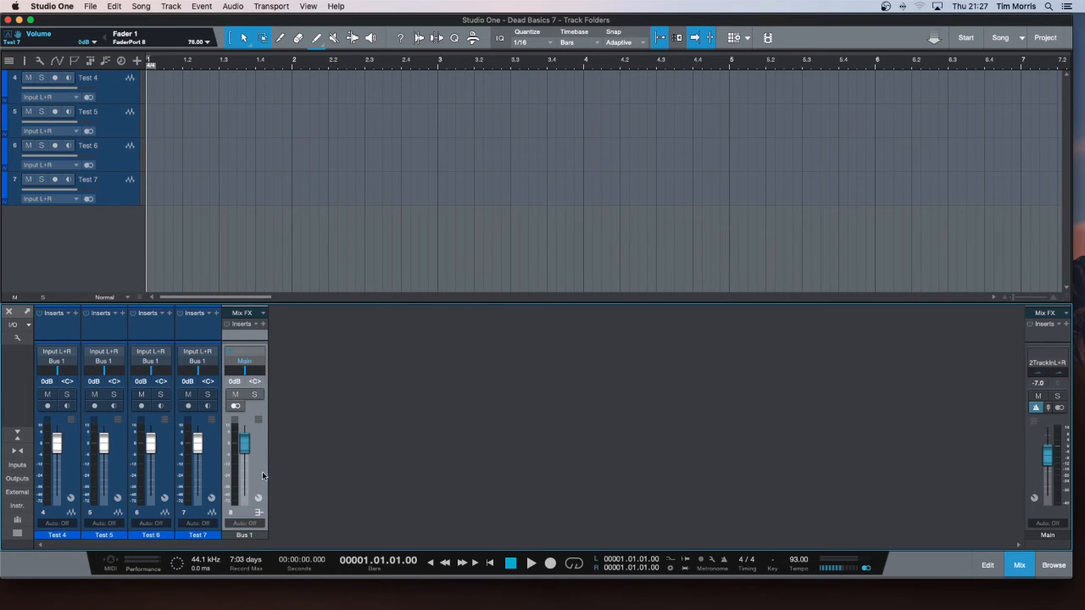
left_click(232, 357)
Pack the four Test tracks into a folder, and toggle it open and closed to compare it with the bus channel.
left_click(117, 84)
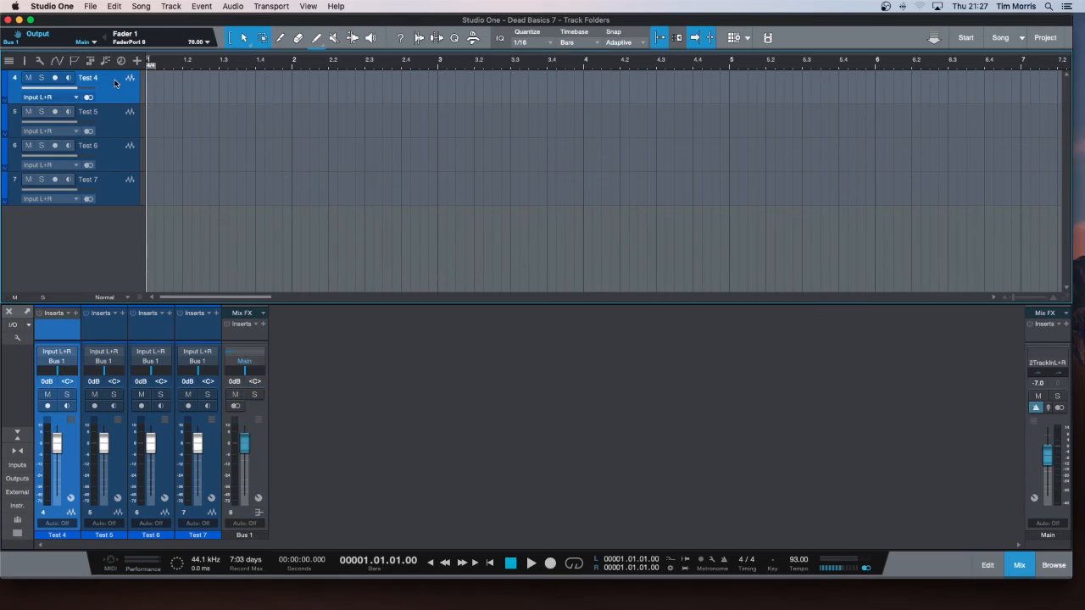
left_click(118, 186, "shift")
right_click(117, 186)
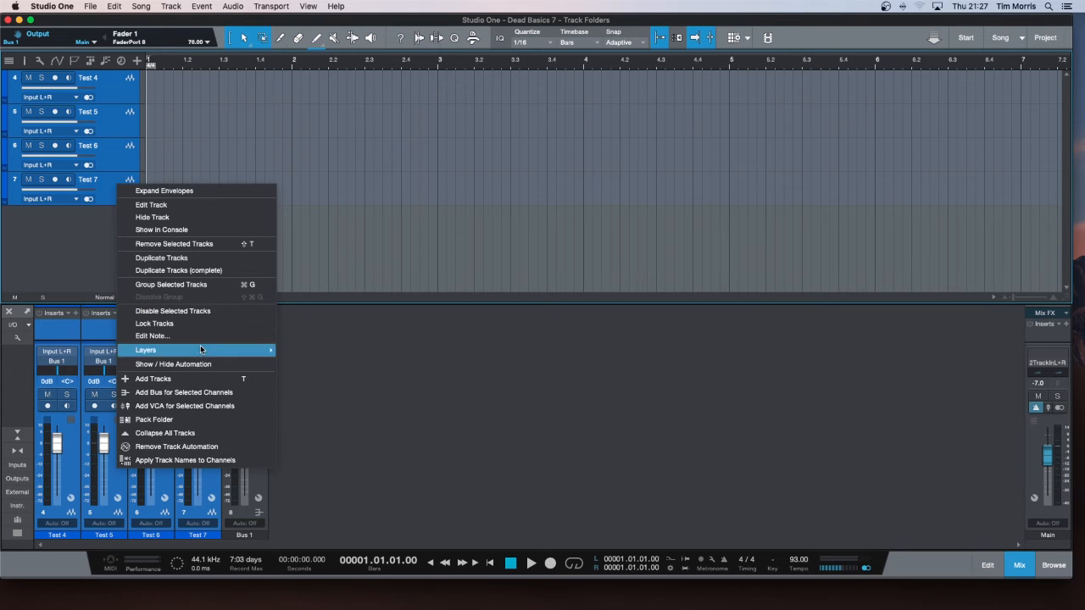
left_click(174, 421)
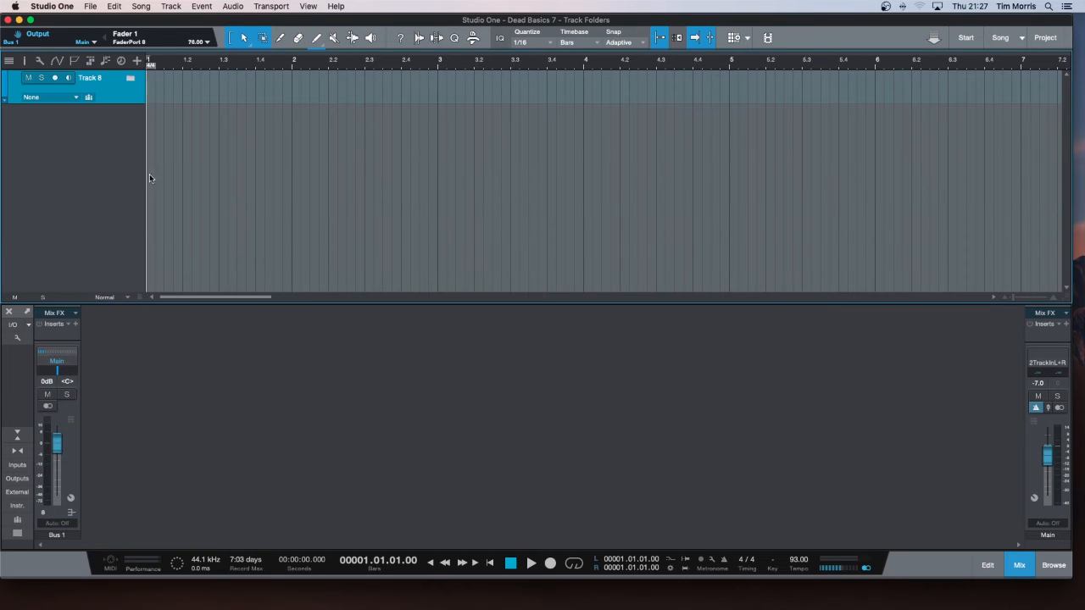
left_click(130, 78)
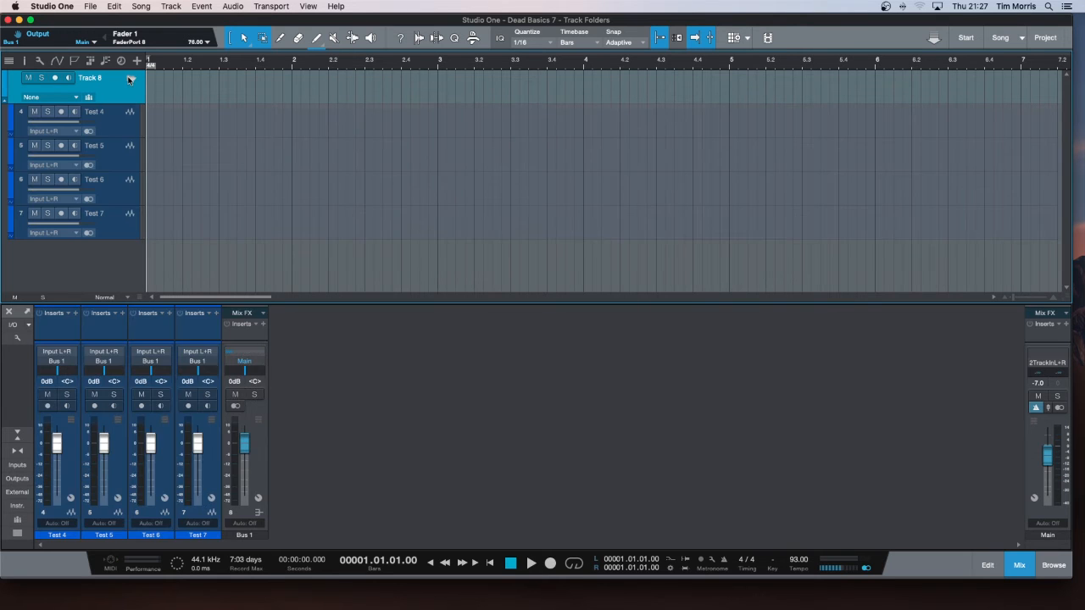
left_click(130, 78)
left_click(130, 78)
left_click(130, 78)
Assign Bus 1 to the folder track, and test expanding and collapsing it from the track list and console.
left_click(79, 96)
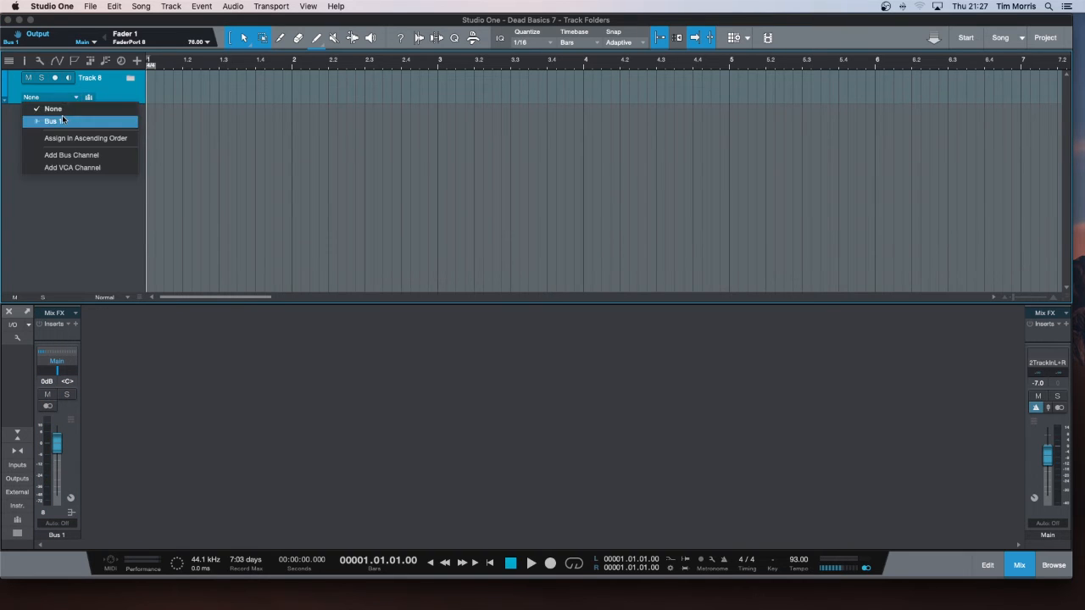
left_click(62, 120)
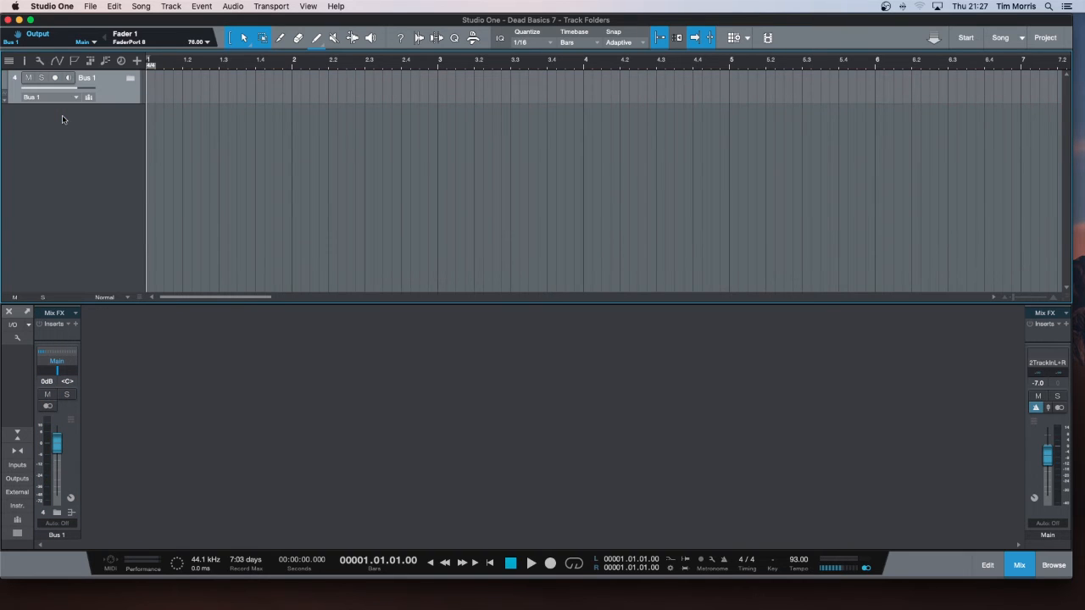
left_click(130, 78)
left_click(130, 79)
left_click(59, 514)
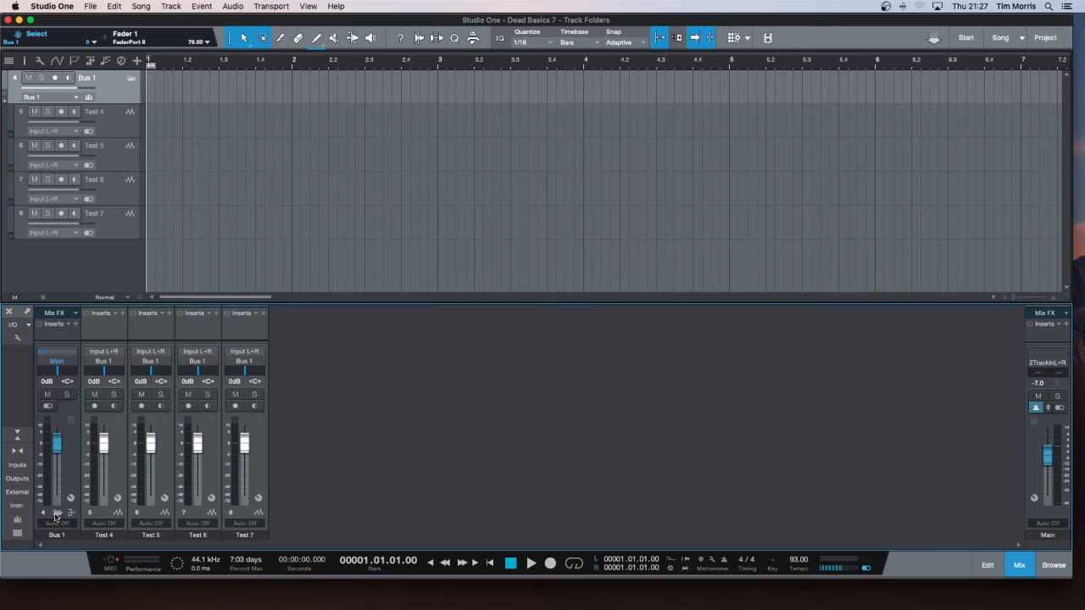
Collapse the Bus 1 folder from the console, and slightly enlarge the console area.
left_click(59, 514)
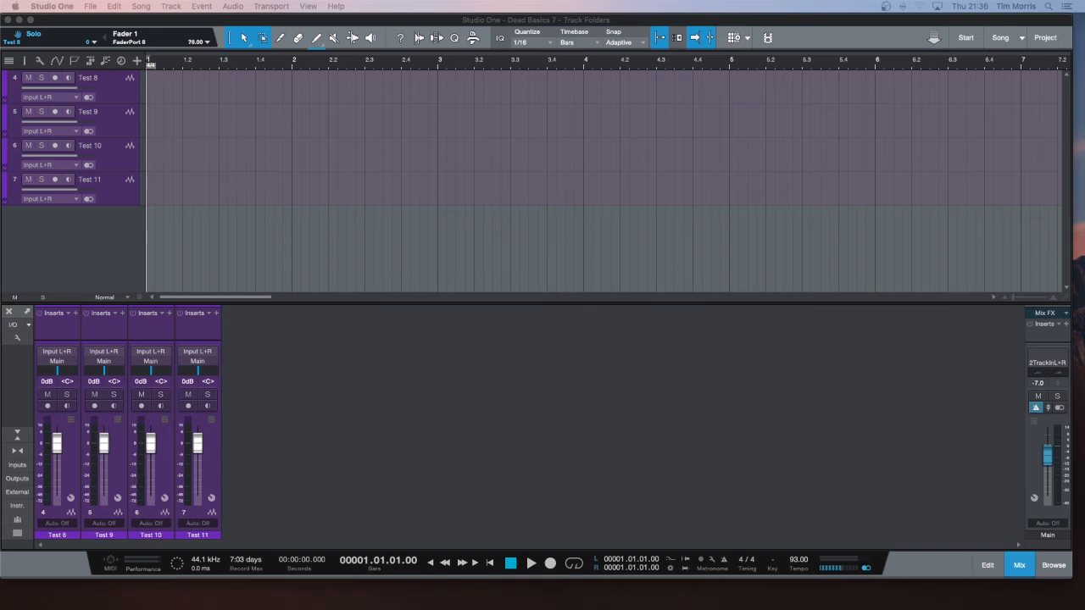
left_click(465, 305)
left_click_drag(465, 303, 465, 281)
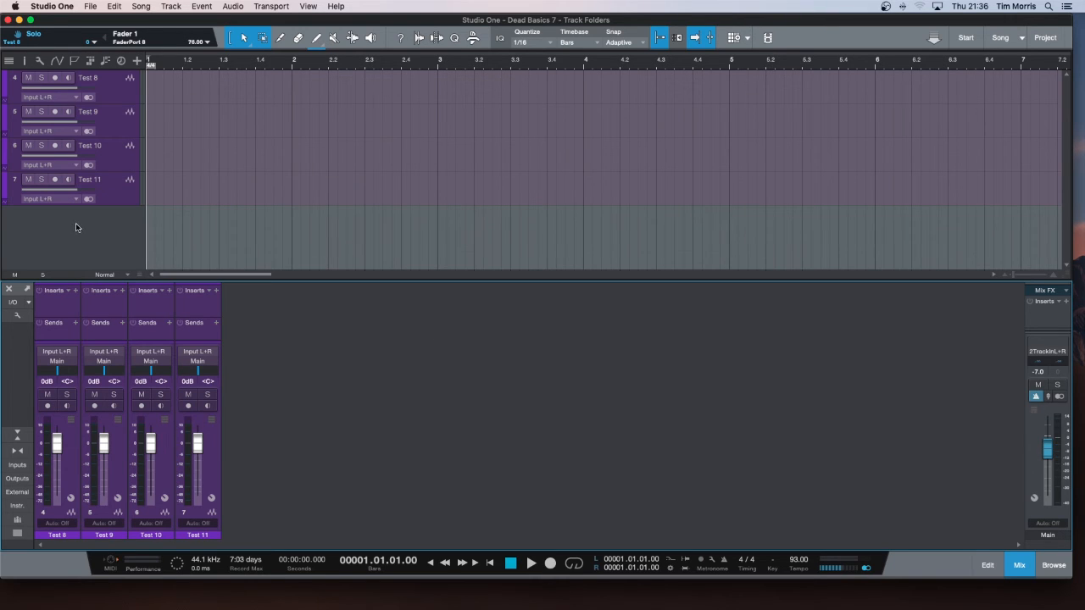
Pack the four purple tracks Test 8 through Test 11 into a folder, and toggle the folder open and closed.
left_click(124, 99)
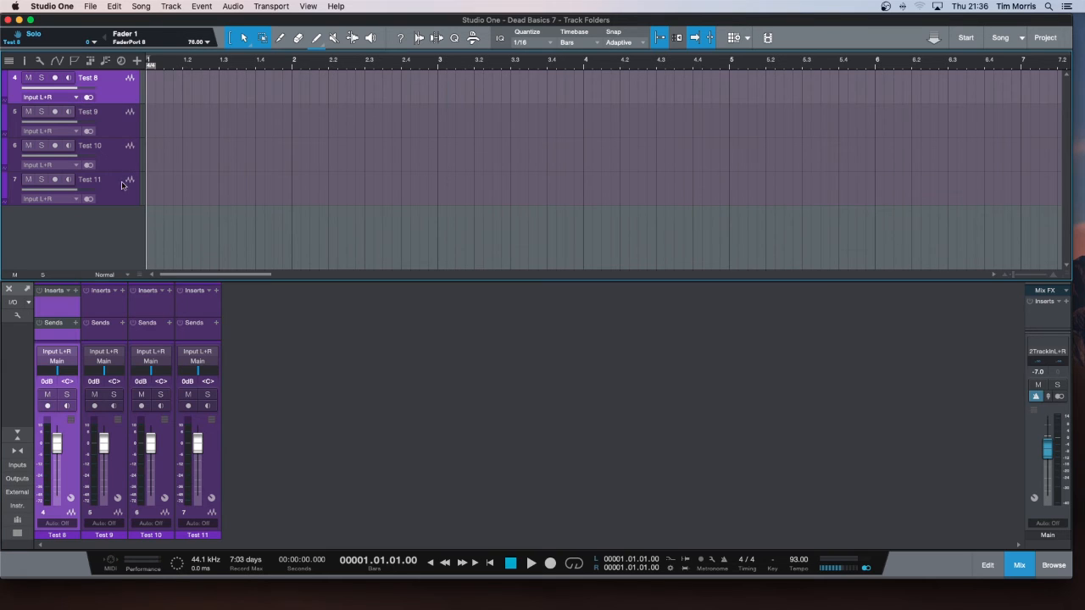
left_click(124, 188, "shift")
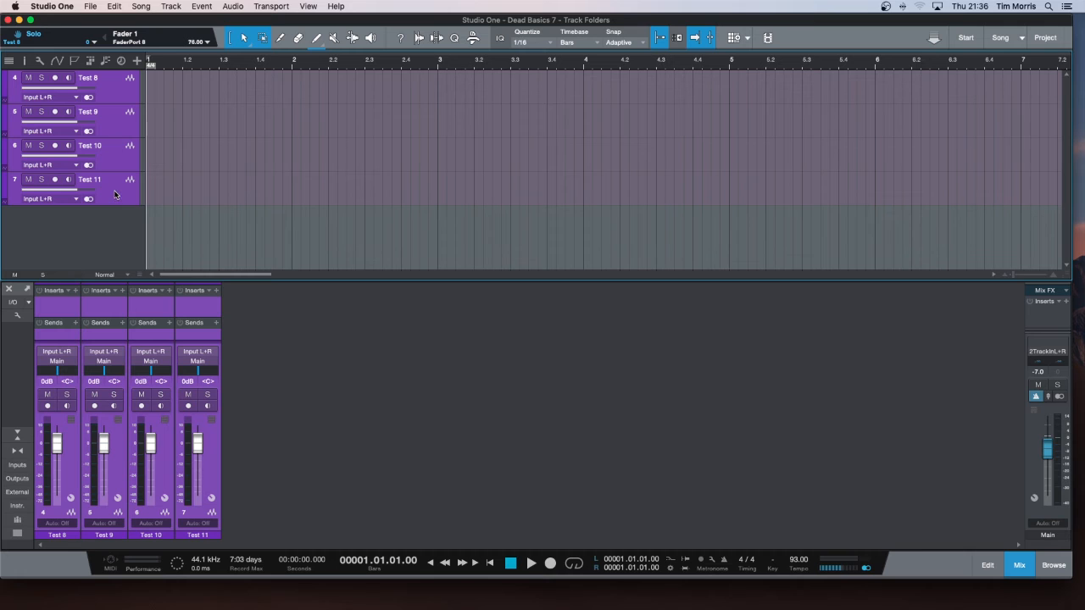
right_click(116, 195)
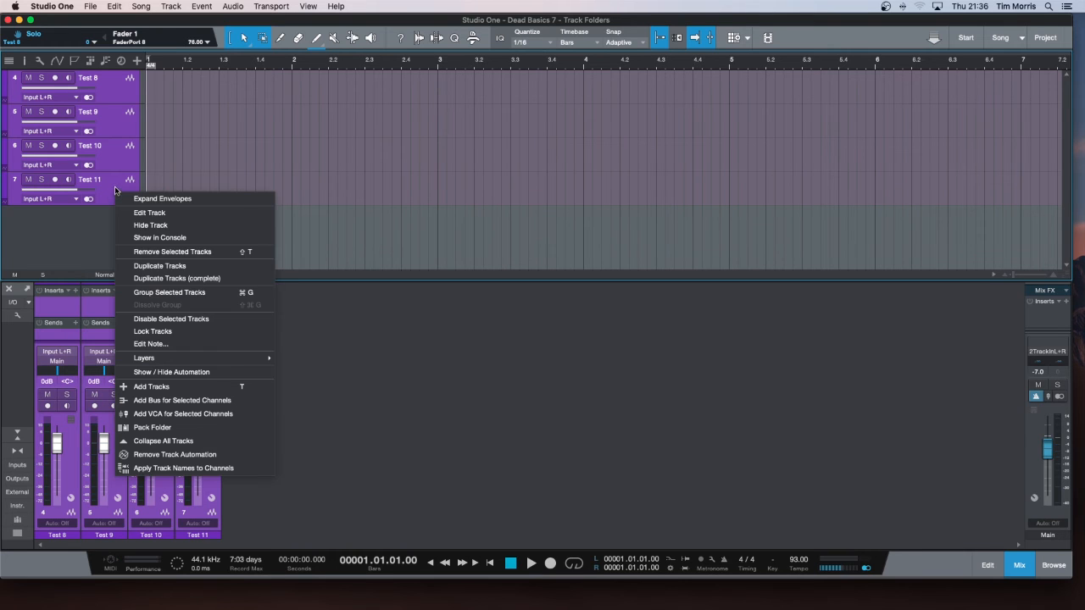
left_click(184, 427)
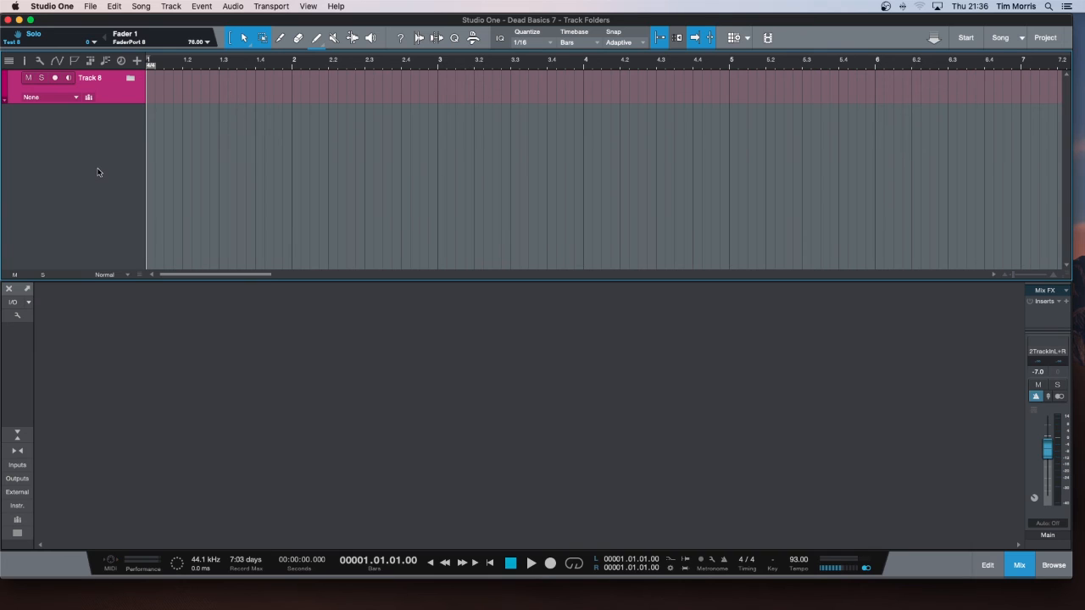
left_click(131, 79)
left_click(130, 79)
Assign a new bus channel to the folder track and rename that channel Pink.
left_click(75, 96)
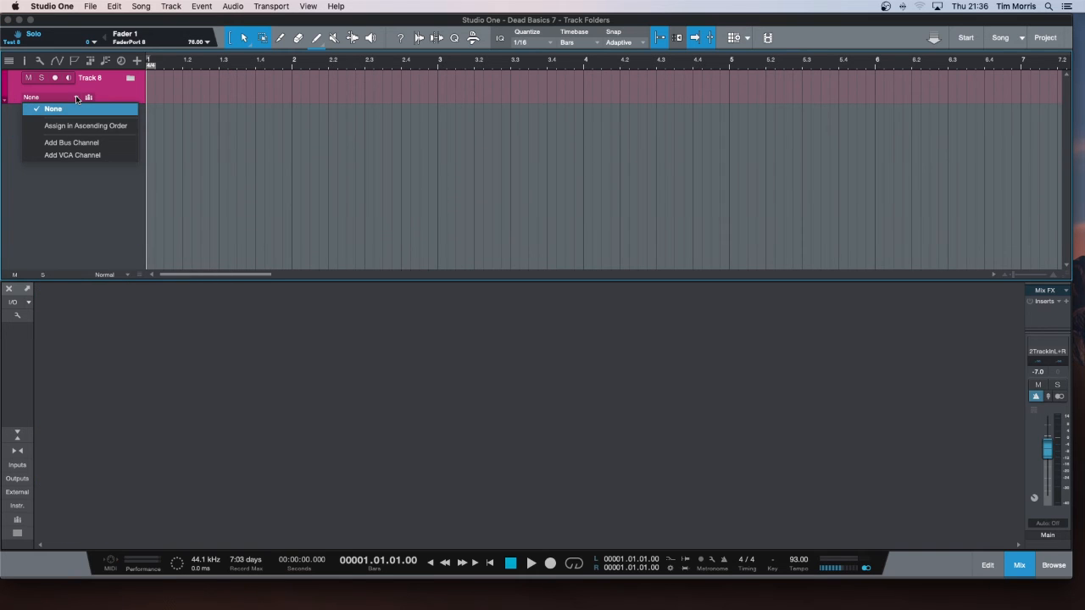
left_click(71, 144)
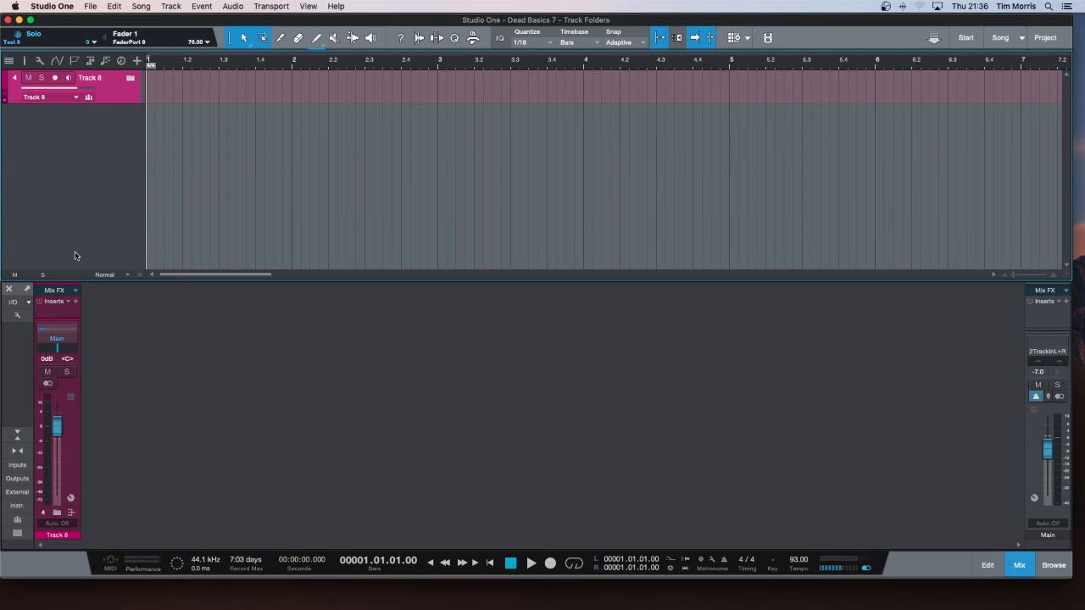
left_click(61, 537)
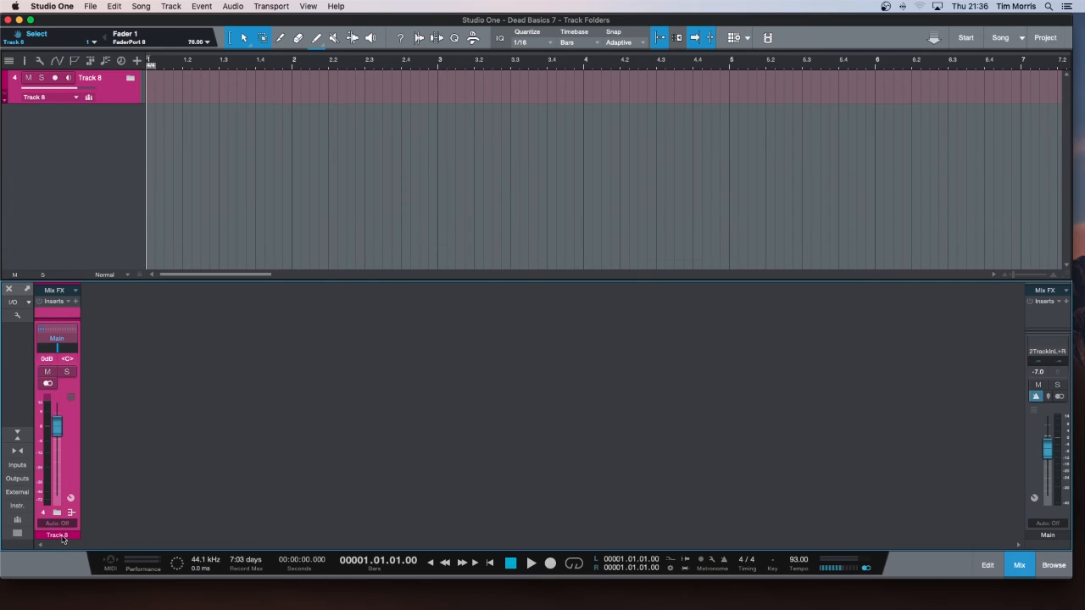
double_click(61, 536)
type("Pi")
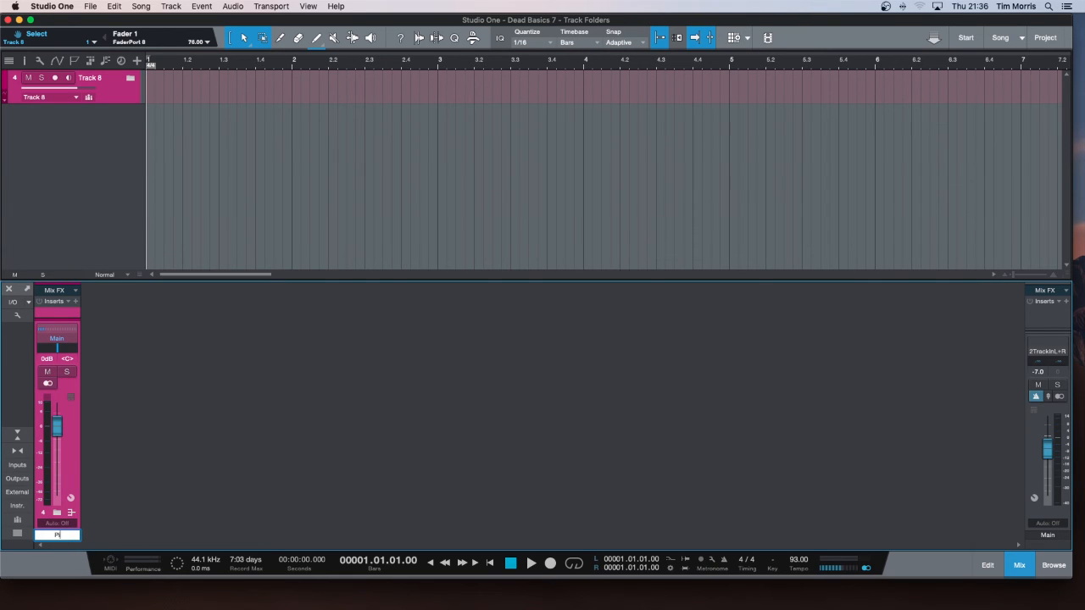
type("nk")
key("Return")
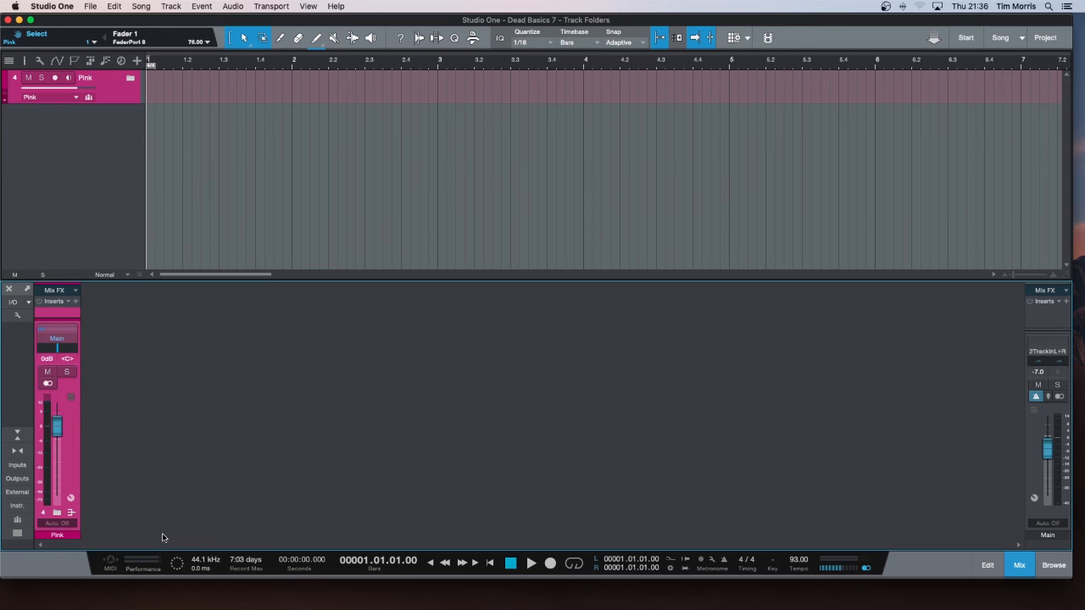
Expand and collapse the Pink folder from both the track list and its console channel.
left_click(131, 79)
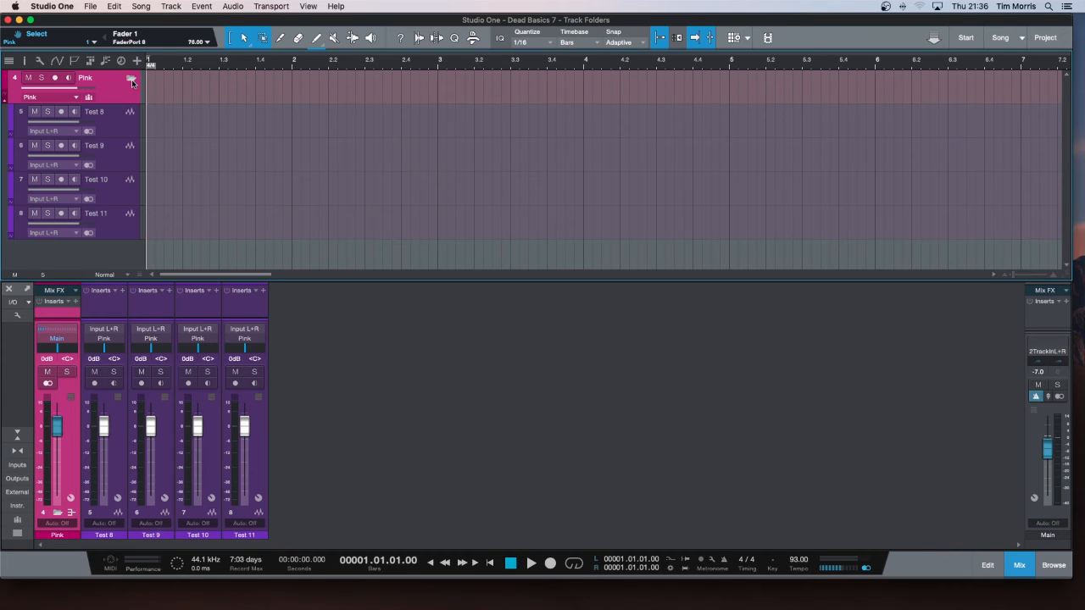
left_click(131, 78)
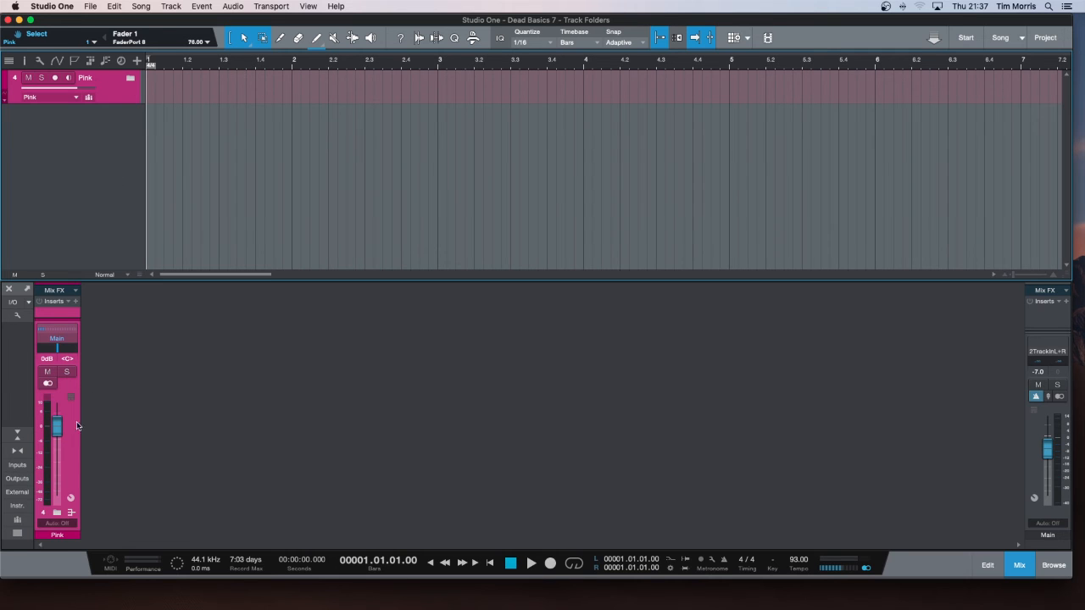
left_click(57, 513)
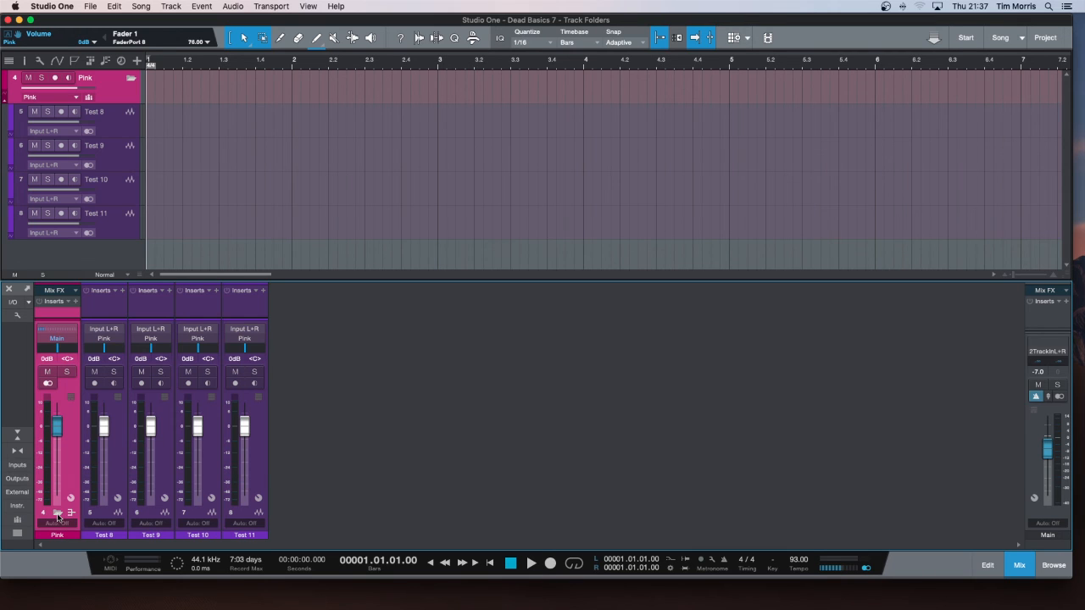
left_click(56, 513)
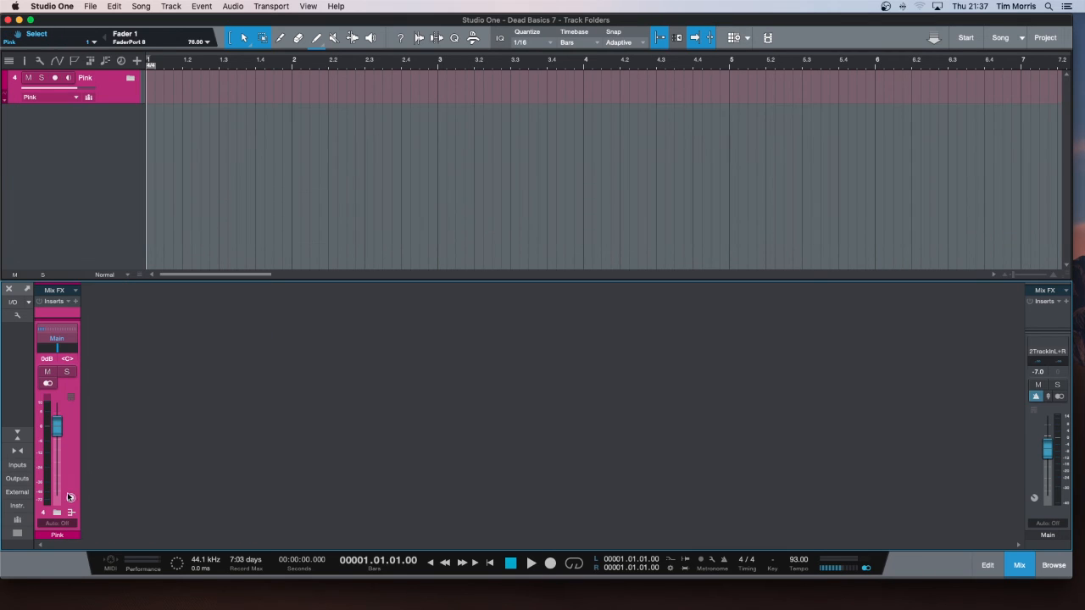
Add a bus for the Pink channel, and check Pink's output routing and which channels feed the new bus.
right_click(69, 438)
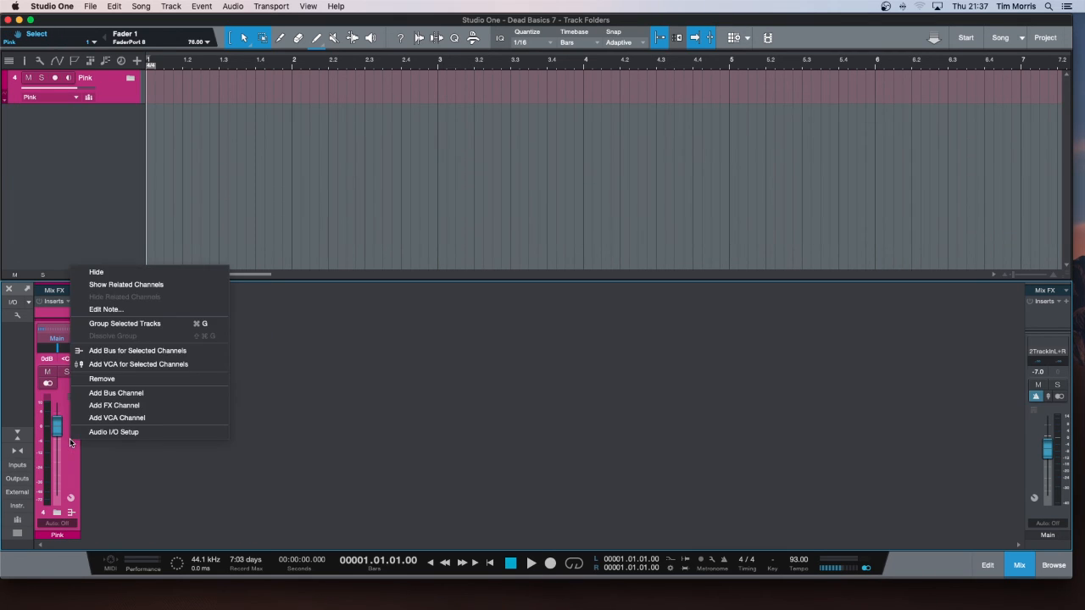
left_click(140, 351)
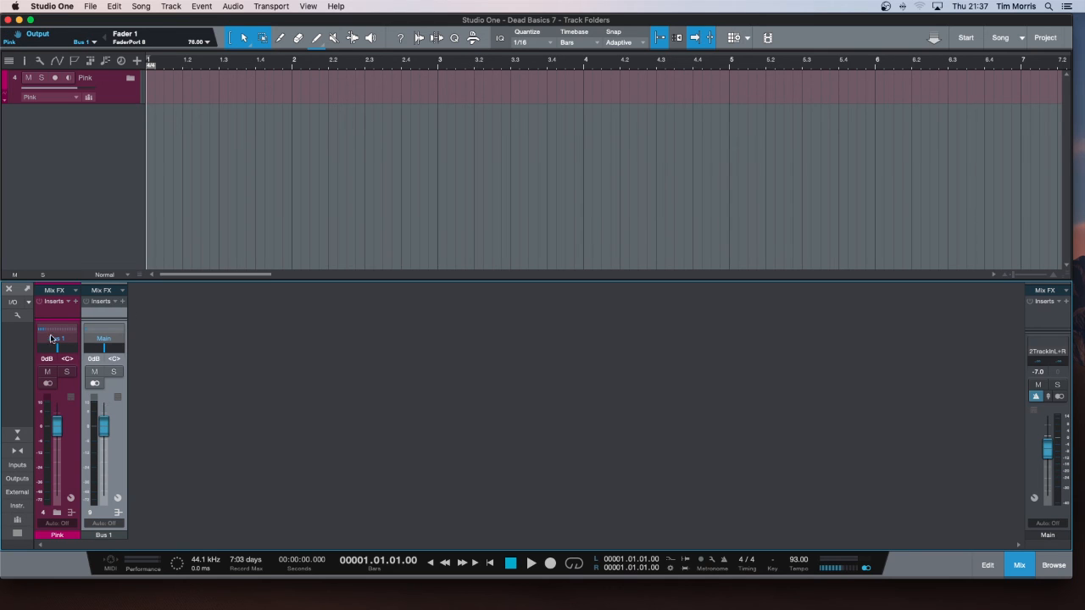
left_click(42, 331)
left_click(66, 340)
left_click(91, 333)
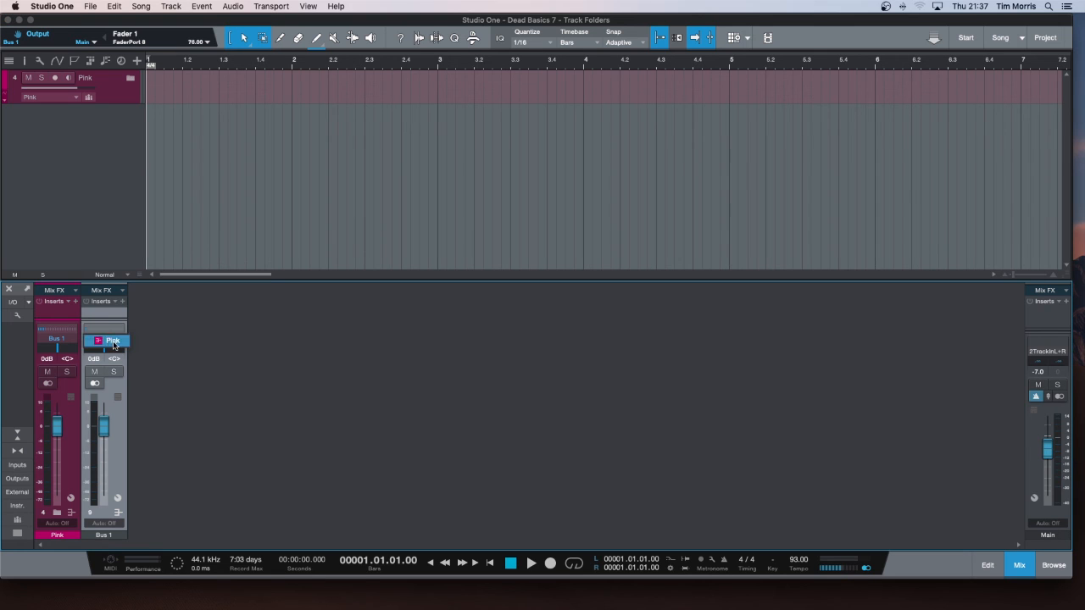
left_click(117, 432)
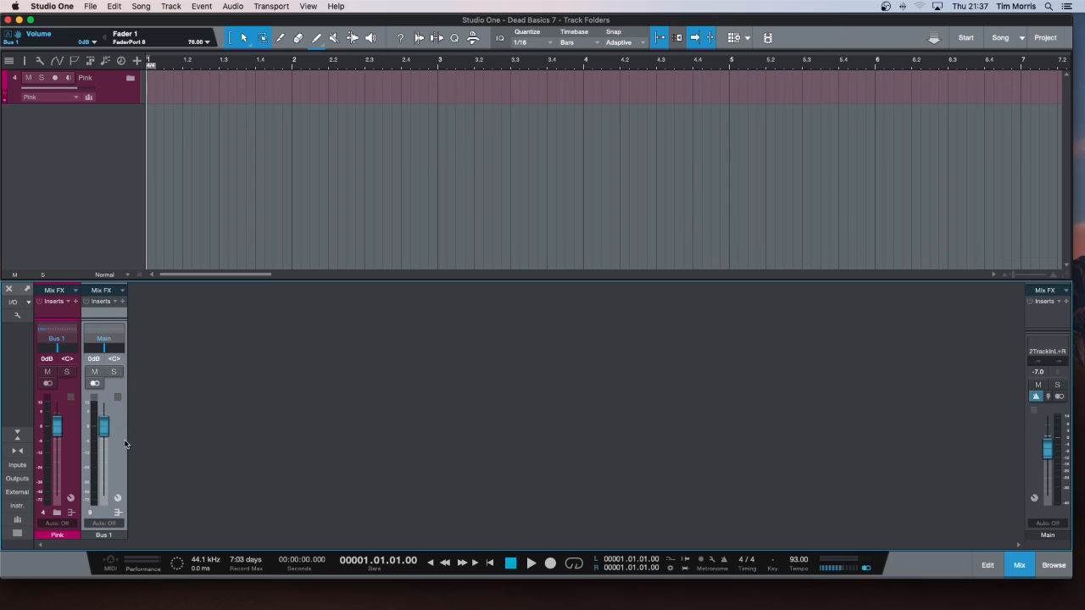
Add four yellow stereo audio tracks named Test with input Input L+R and output Main.
left_click(136, 61)
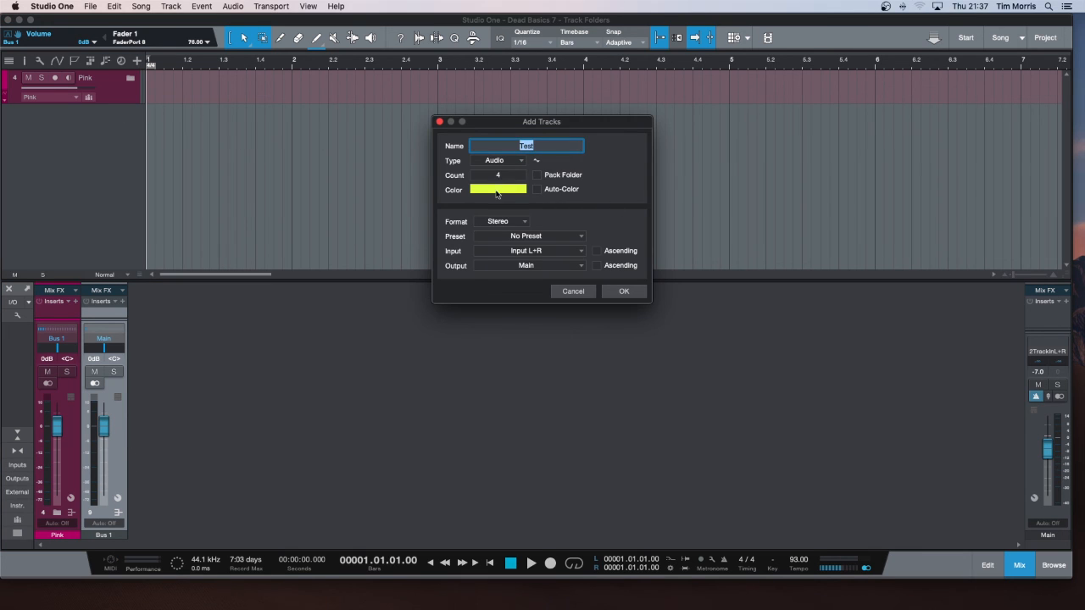
left_click(624, 291)
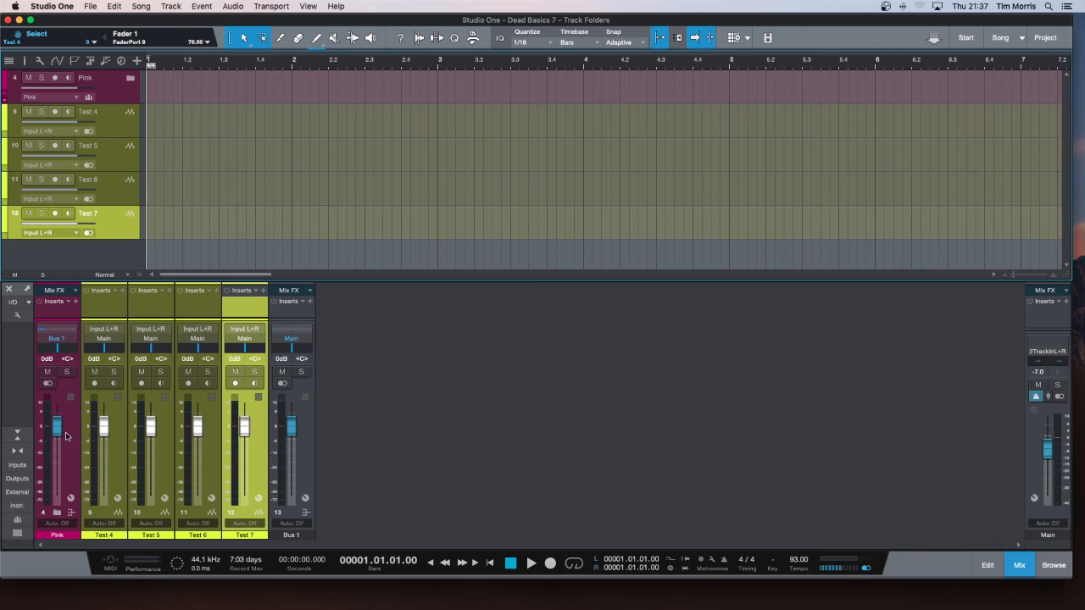
Lower the Pink channel's fader to about -0.3 dB and the Bus 1 fader to about -1.1 dB.
left_click(68, 460)
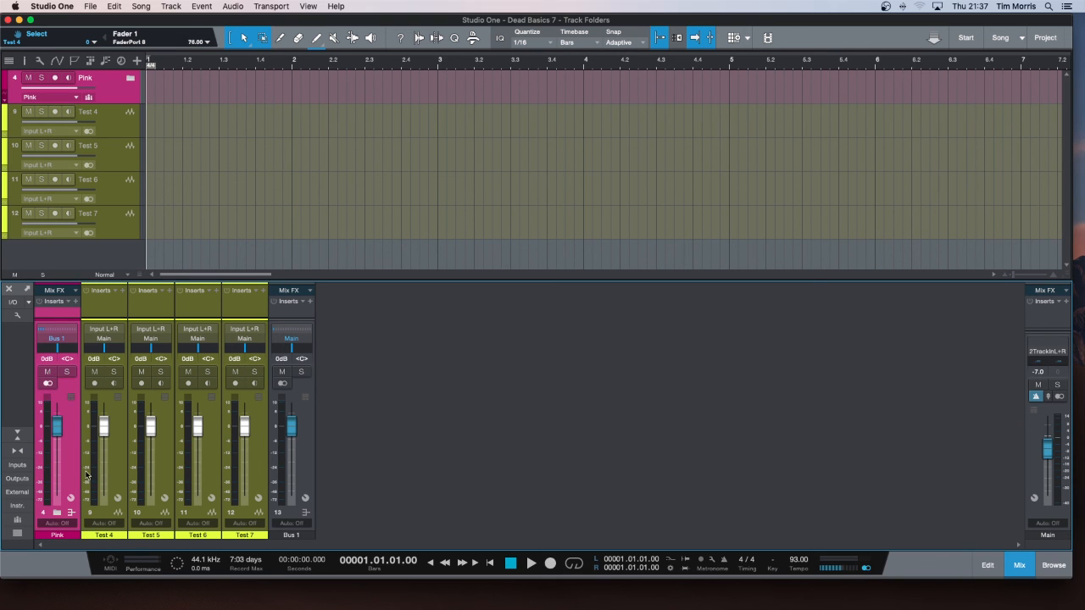
left_click_drag(57, 427, 65, 434)
left_click_drag(289, 433, 291, 432)
Expand and collapse the Pink folder from its console channel, and make the console area slightly taller.
left_click(57, 514)
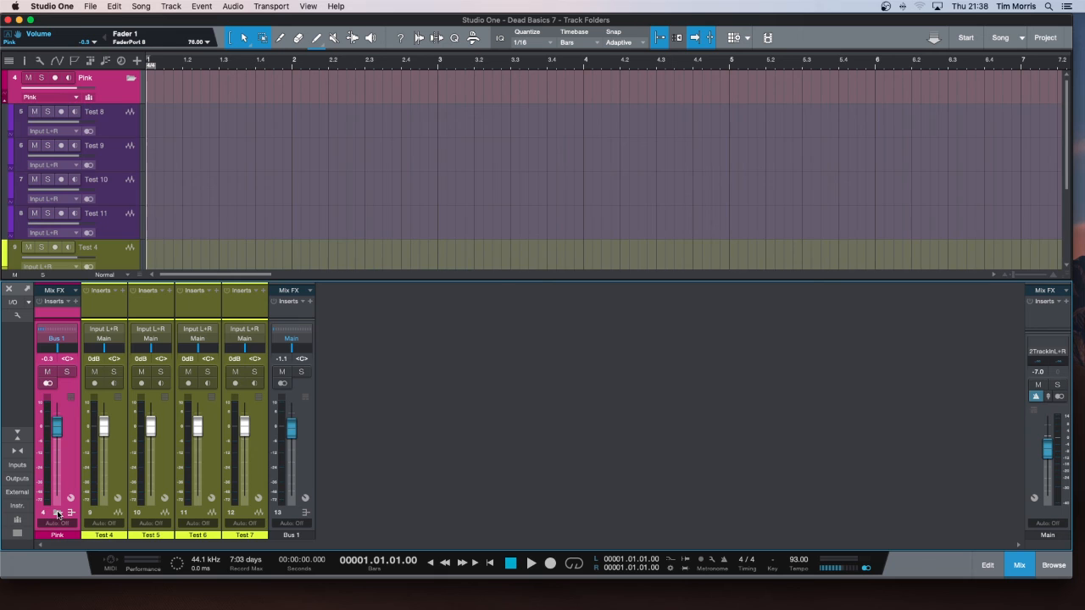
left_click(57, 514)
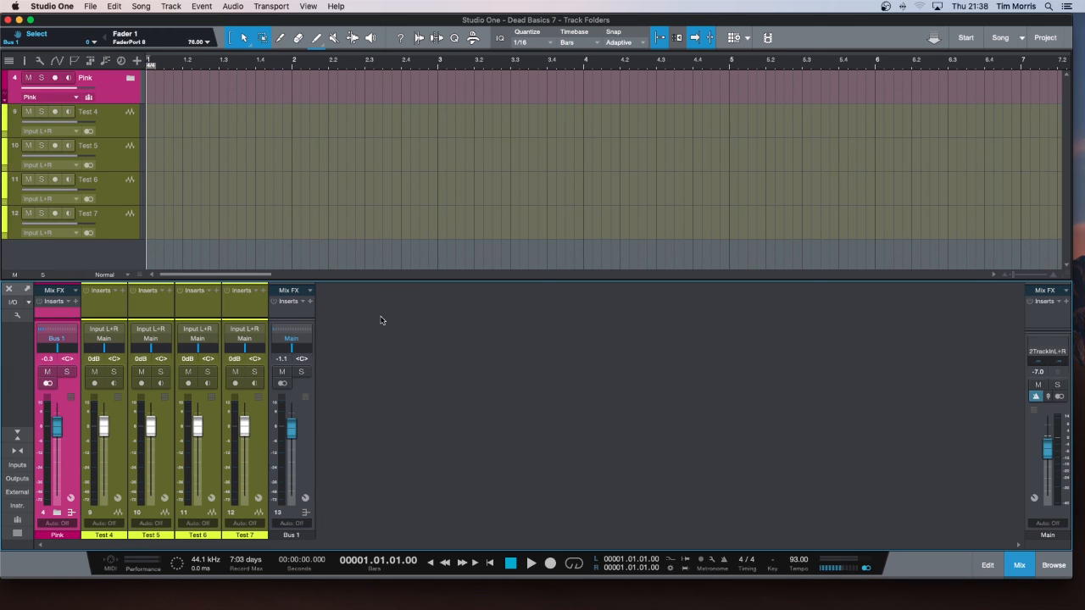
left_click_drag(377, 280, 378, 276)
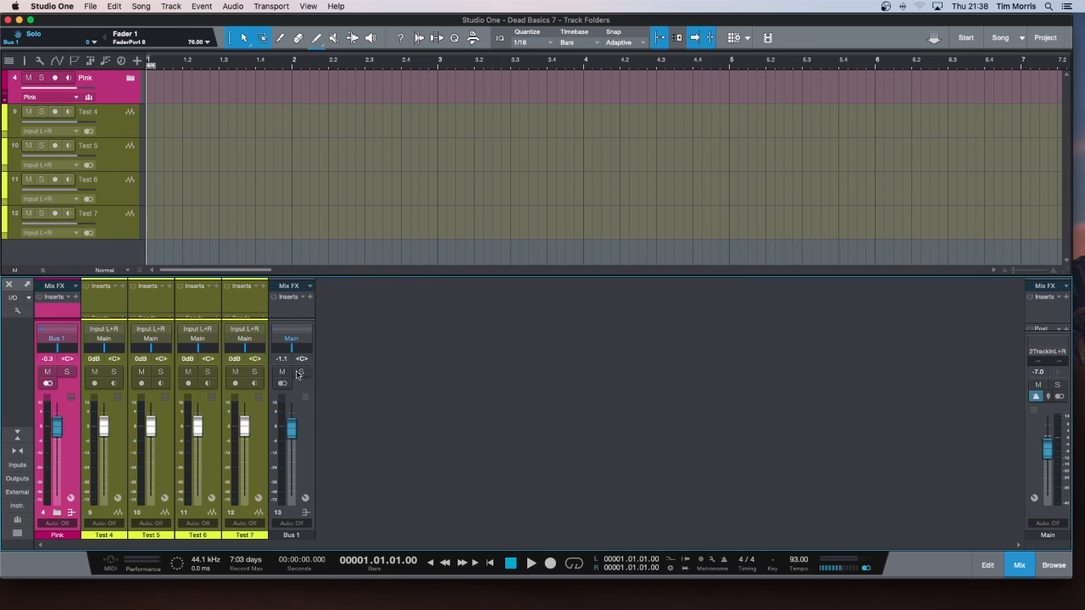